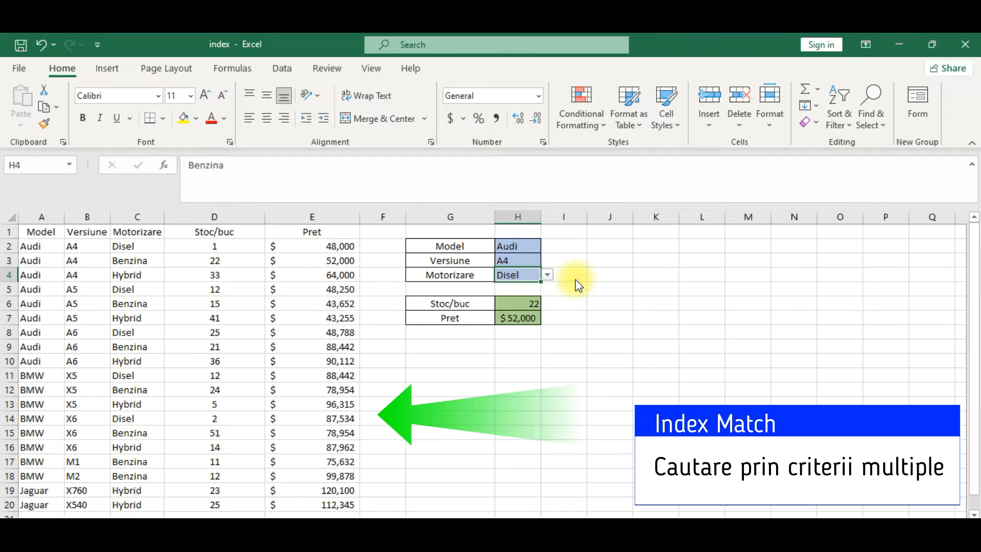
- Set the Motorizare criterion in cell H4 to Benzina
click(533, 274)
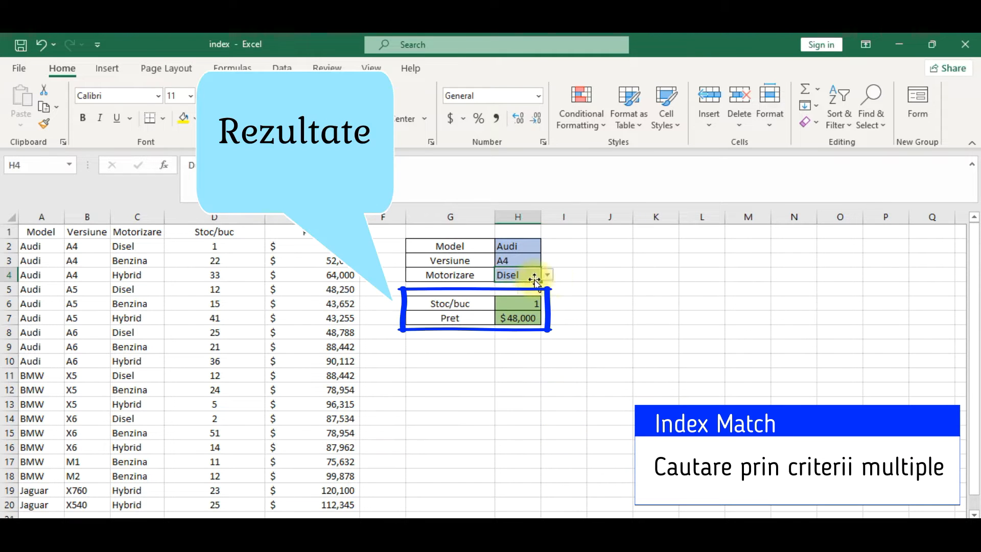
click(548, 276)
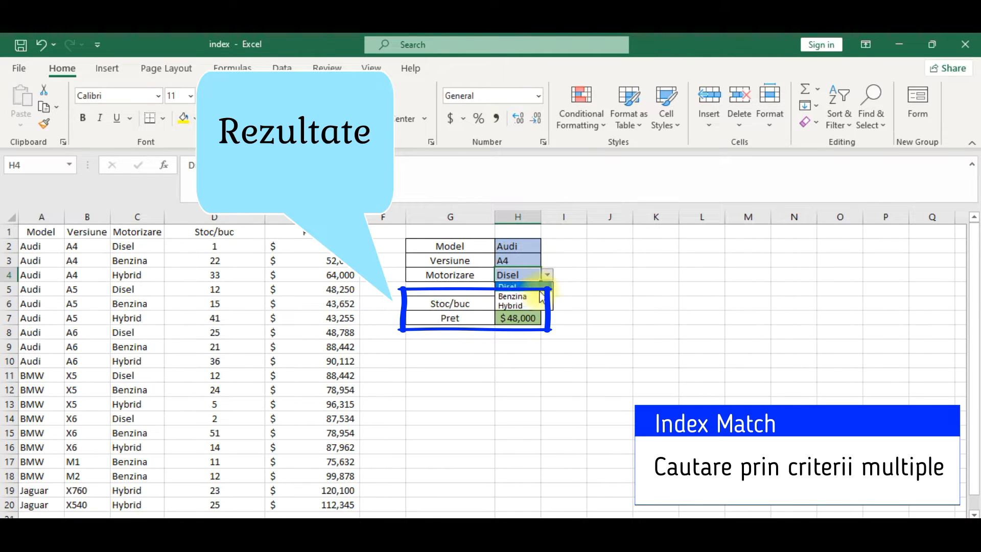
click(521, 298)
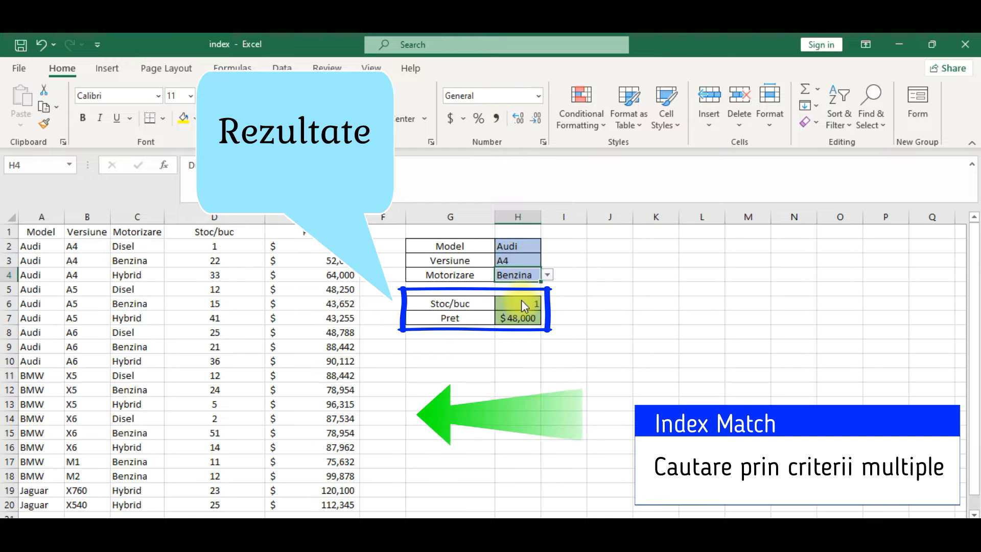
- Set the lookup criteria to Versiune A5 in H3 and Motorizare Hybrid in H4
click(531, 261)
click(547, 261)
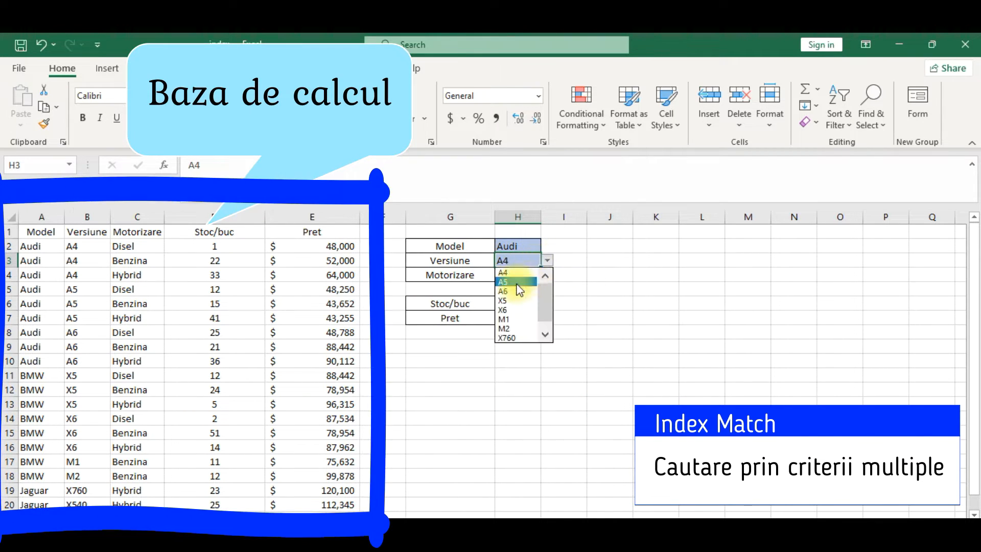
click(517, 282)
click(522, 276)
click(546, 275)
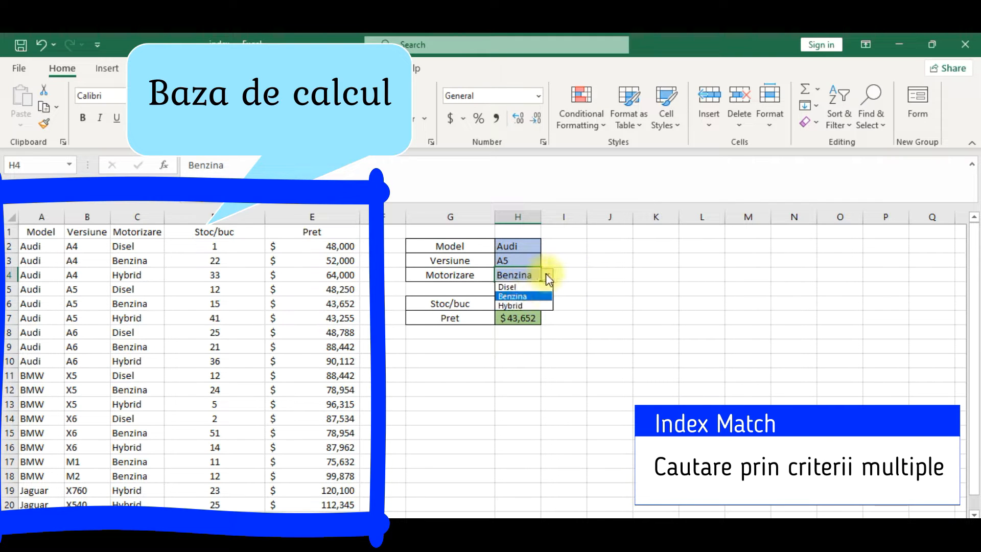
click(524, 306)
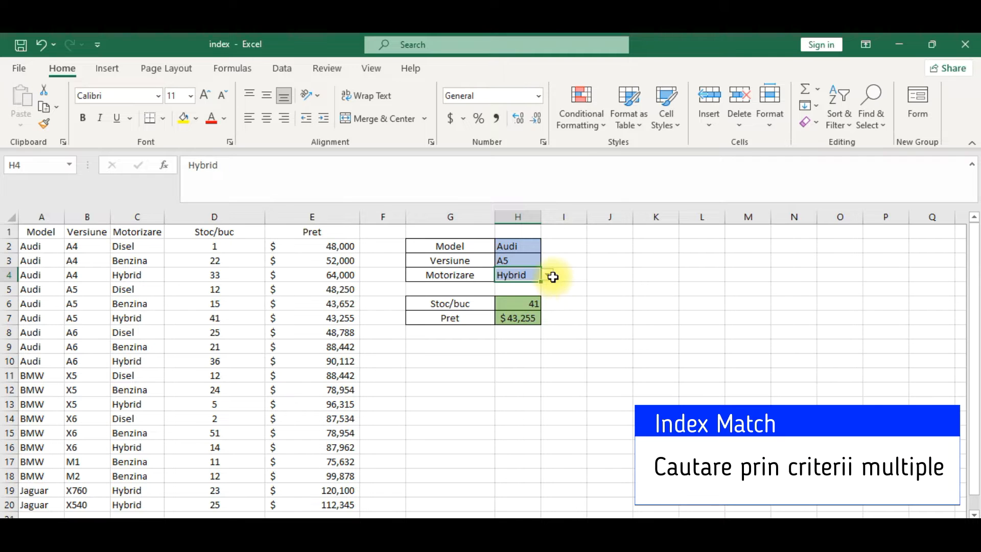
- Set the lookup criteria to Model BMW in H2 and Versiune X5 in H3
click(522, 245)
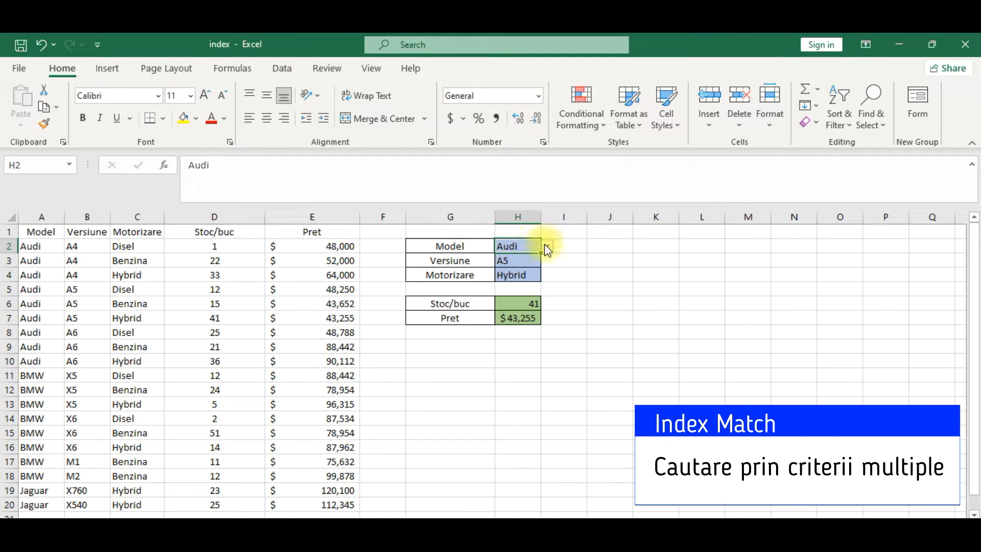
click(546, 247)
click(526, 262)
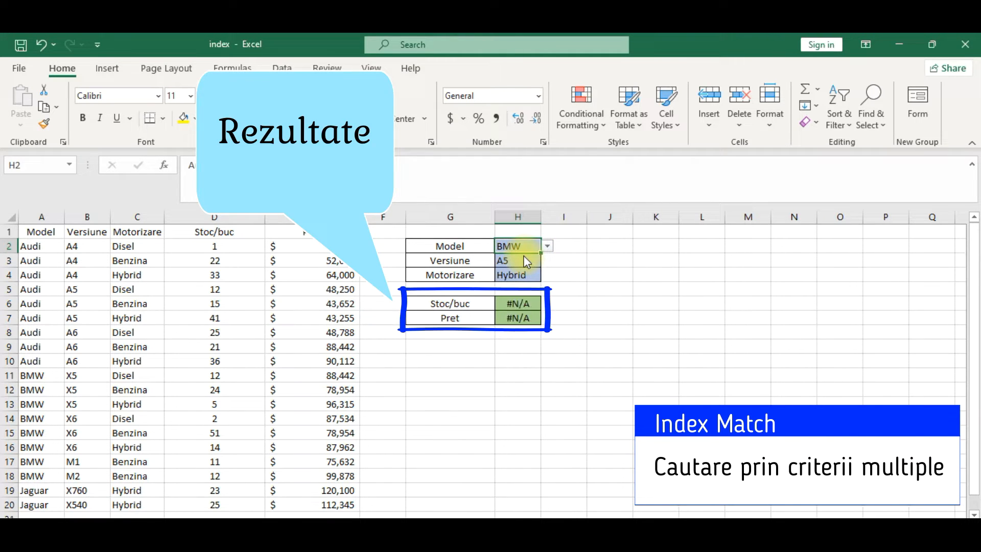
click(524, 257)
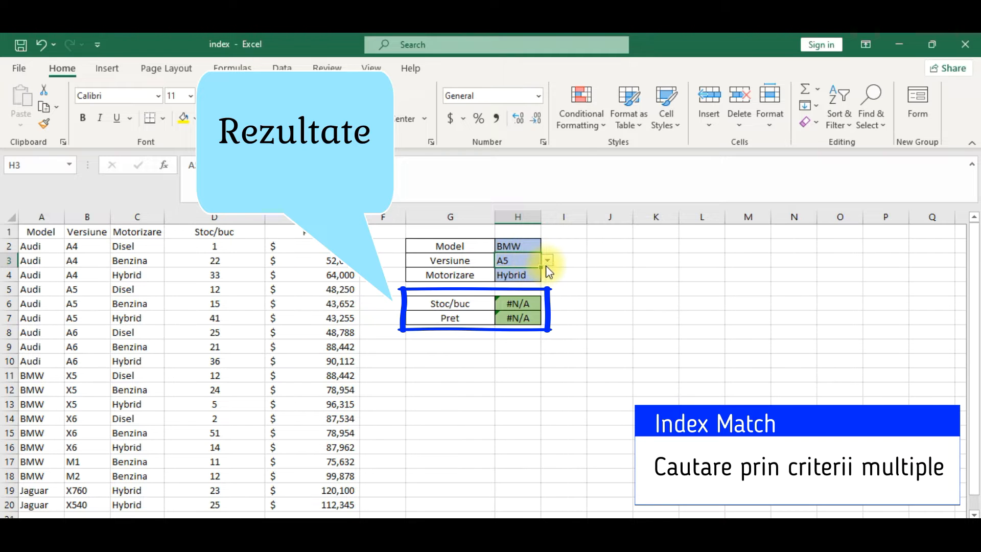
click(547, 261)
click(510, 292)
click(557, 286)
- Change the Motorizare criterion in H4 from the available options to Benzina for the BMW X5
click(520, 273)
click(546, 275)
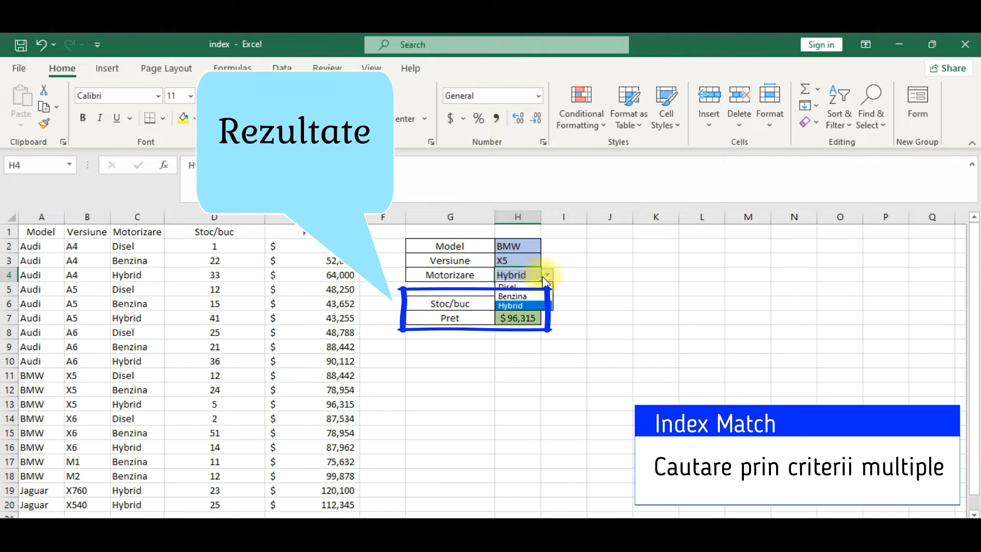
click(531, 302)
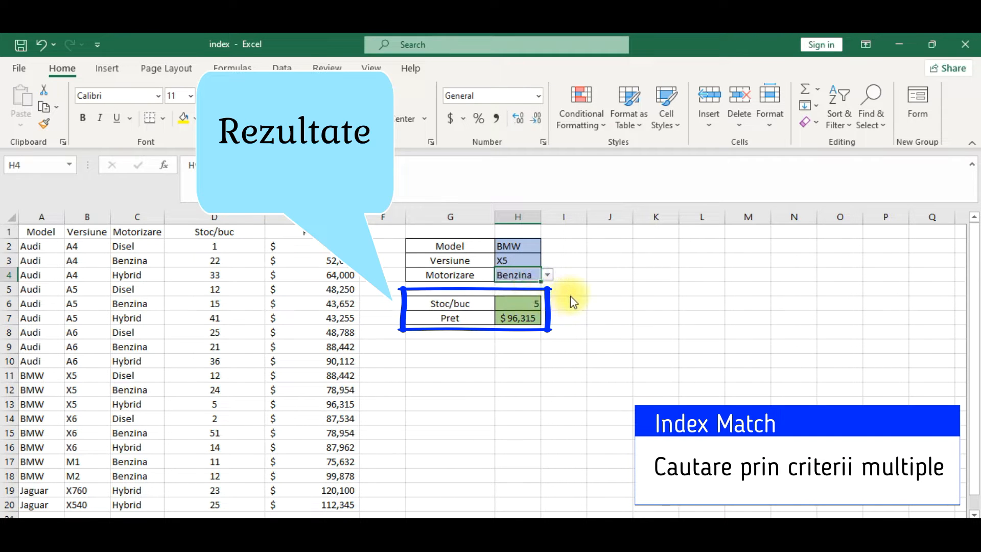
click(570, 299)
- Examine the formulas behind the Stoc/buc and Pret results in cells H6 and H7
click(525, 317)
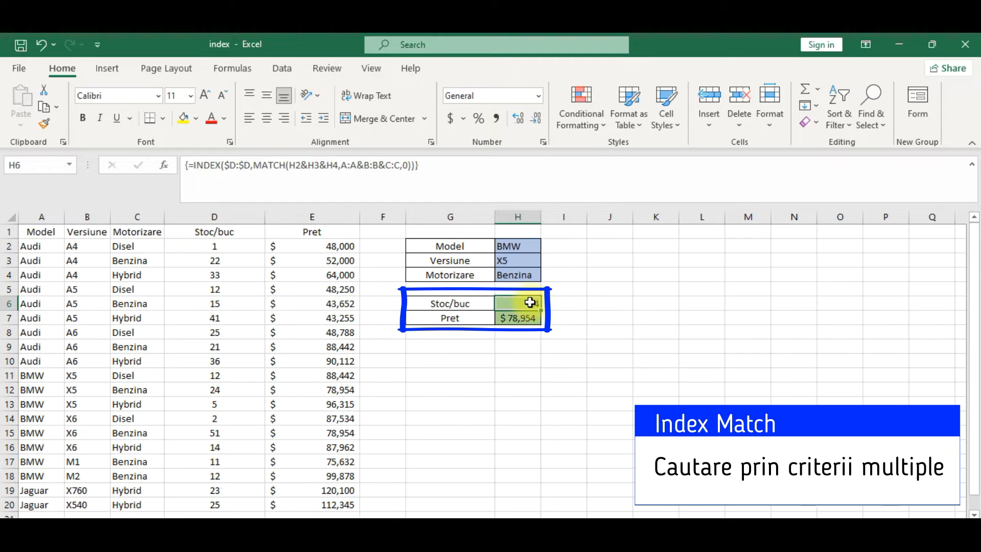
click(527, 331)
click(526, 316)
click(525, 303)
click(562, 305)
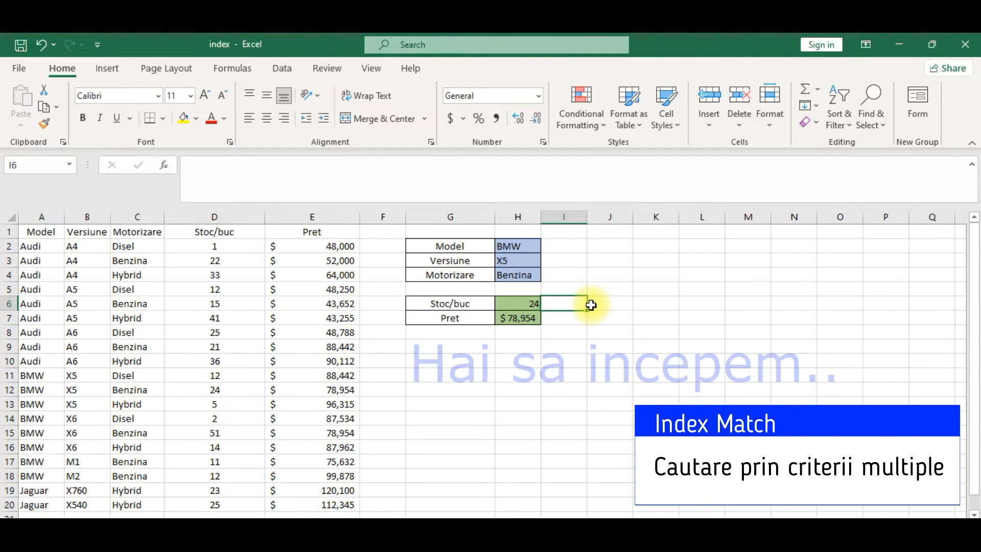
- Clear the contents of the Stoc/buc and Pret result cells H6:H7
click(529, 306)
drag(529, 306, 526, 313)
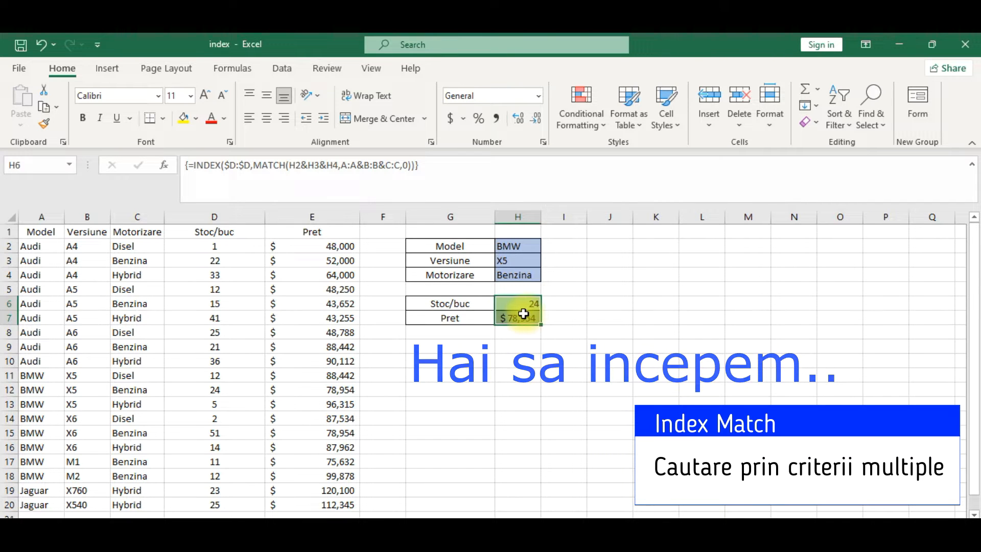
right_click(519, 285)
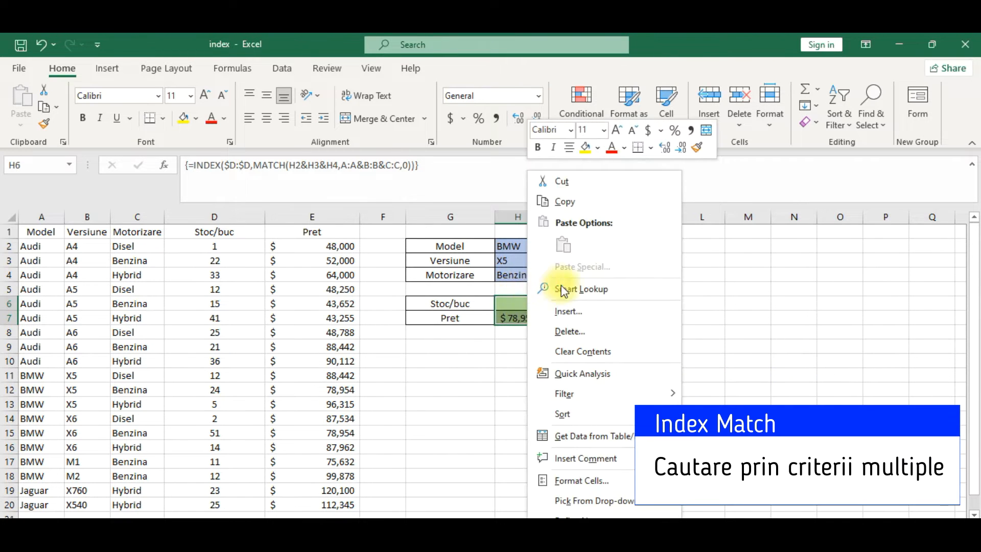
click(606, 348)
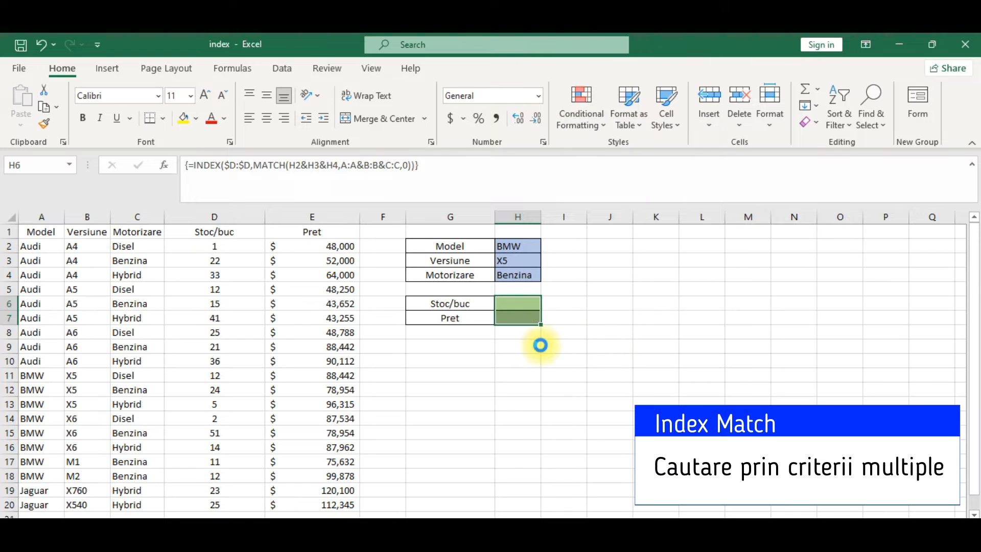
click(525, 335)
- Begin an INDEX formula in H6 with column D:D as the array and a nested MATCH as the row number
click(524, 302)
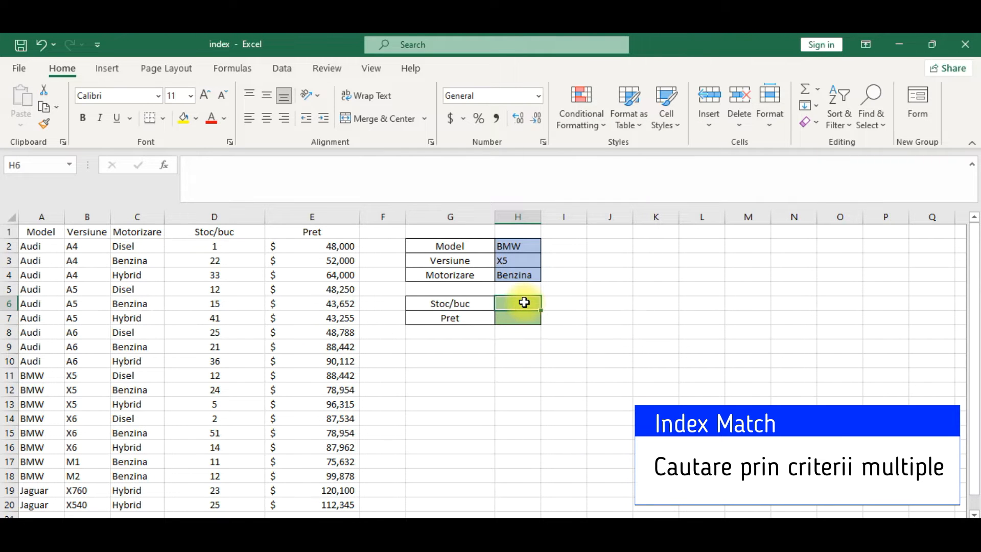
text(=index)
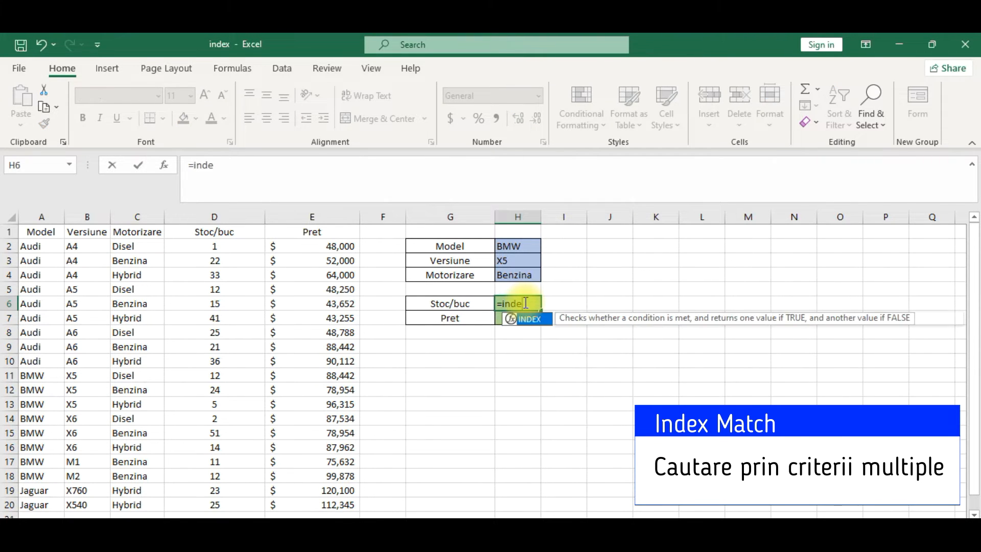
double_click(529, 317)
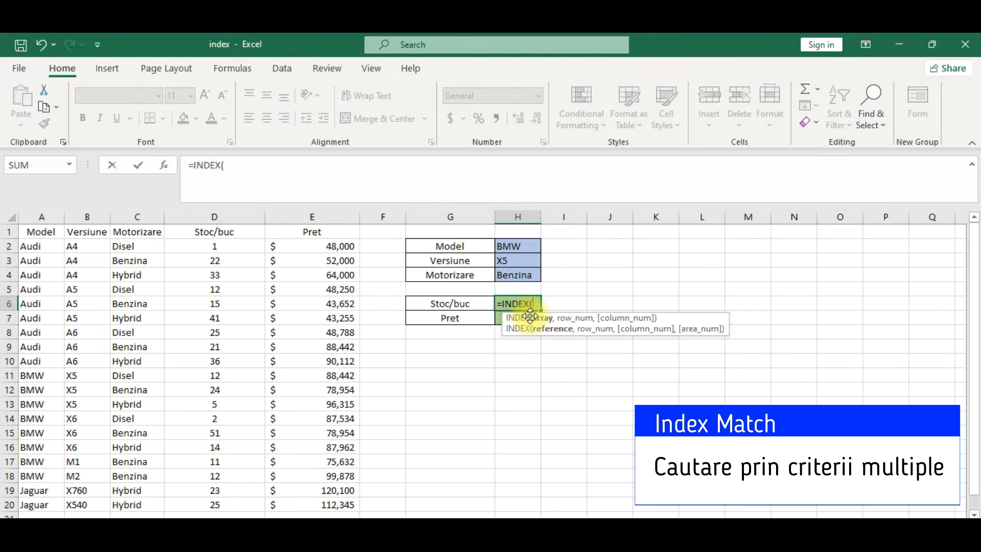
click(232, 210)
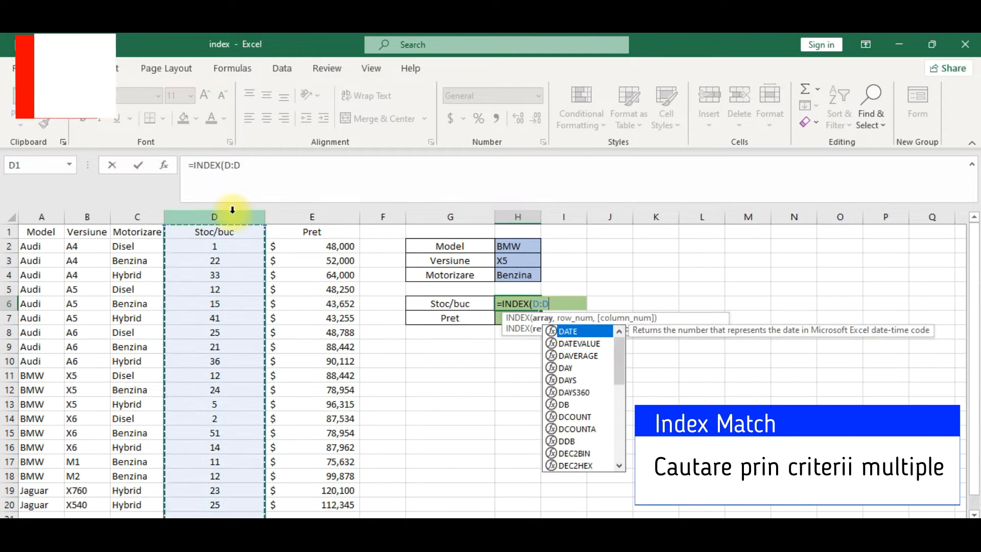
click(258, 173)
text(,match)
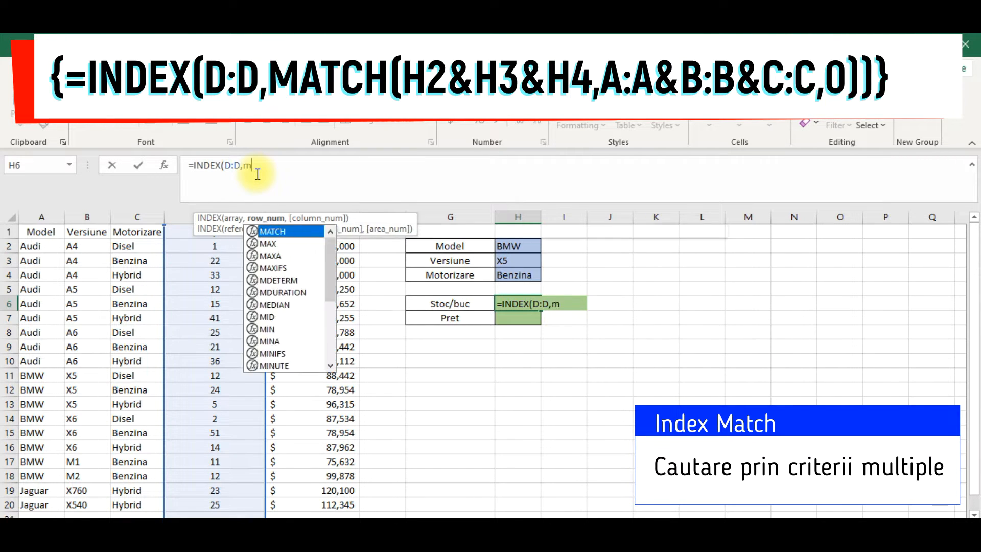
double_click(272, 233)
- Give MATCH the combined lookup value H2&H3&H4 and the combined lookup array A:A&B:B&C:C
click(534, 248)
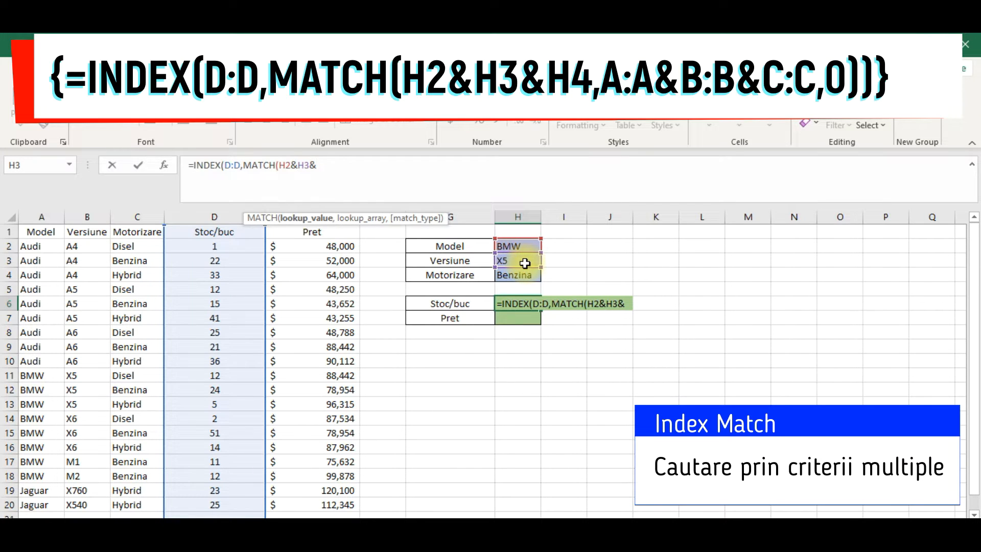
click(528, 273)
text(,)
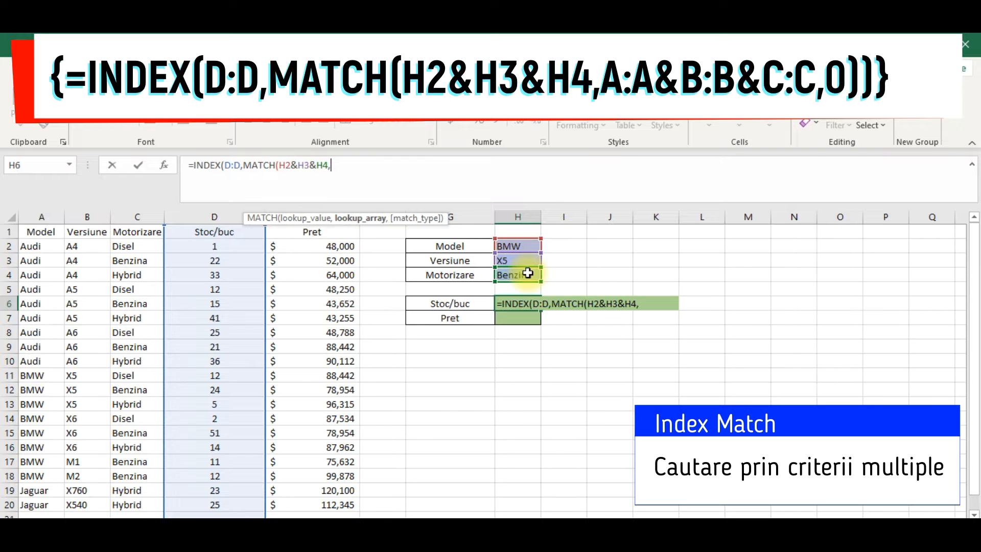
click(29, 216)
text(&)
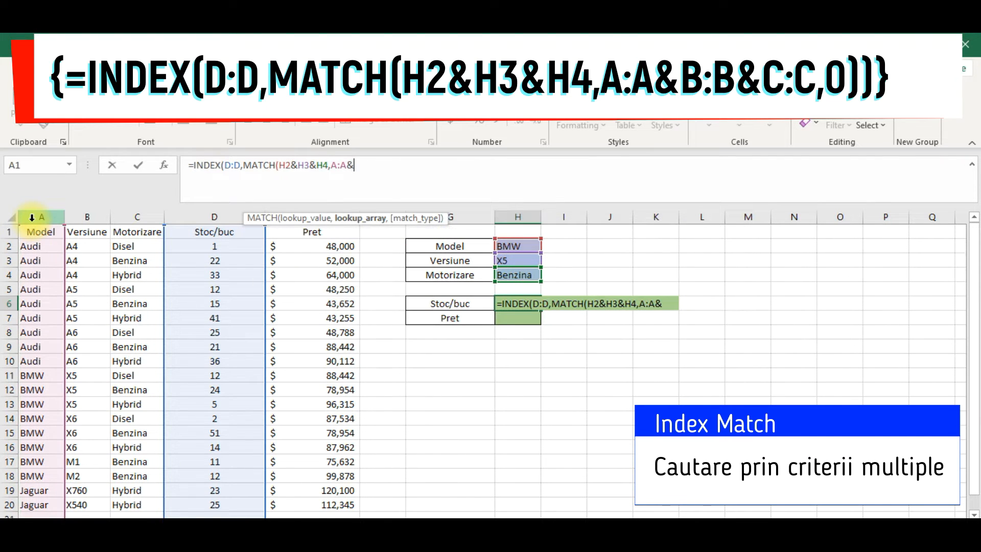
click(90, 217)
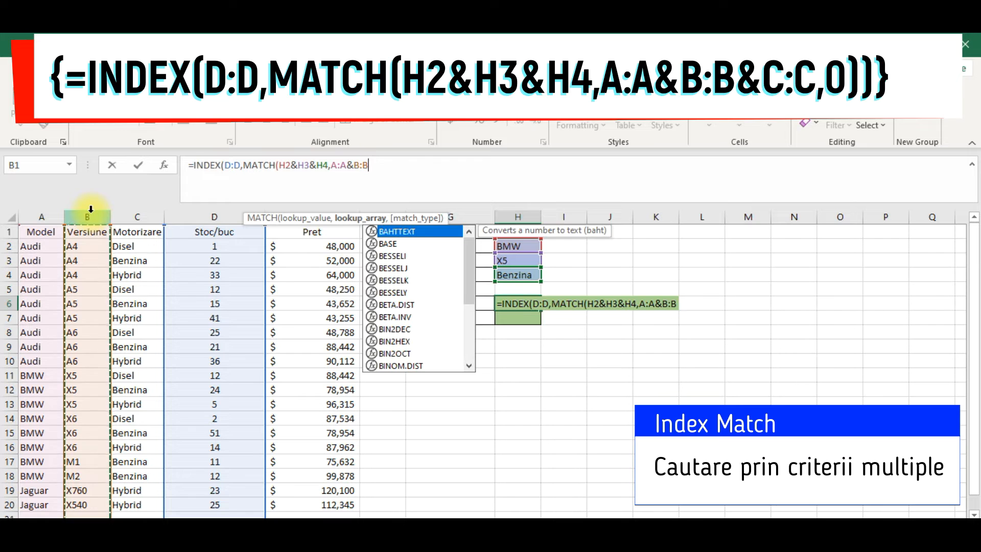
text(&)
click(137, 215)
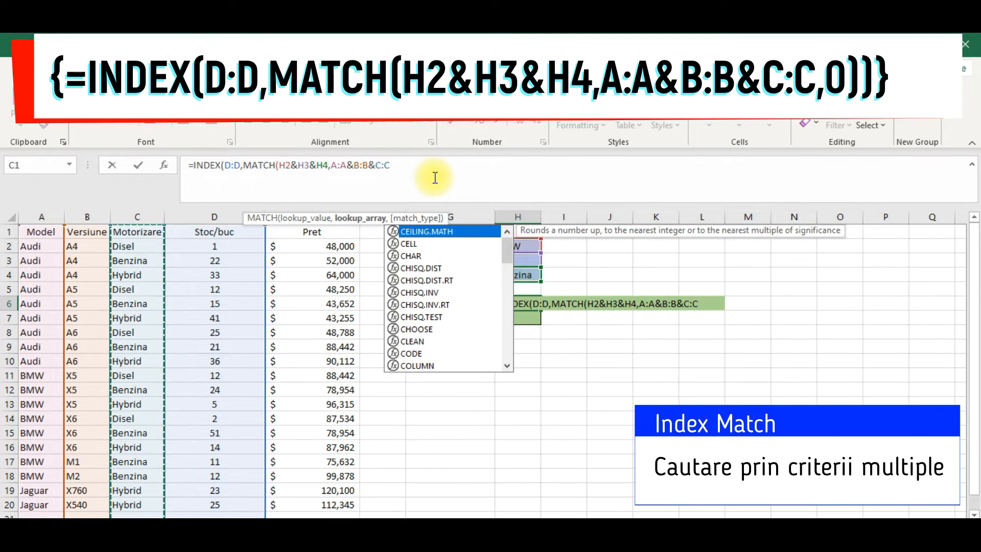
- Set the MATCH type to 0, close both functions, and enter H6 as an array formula
text(,0)
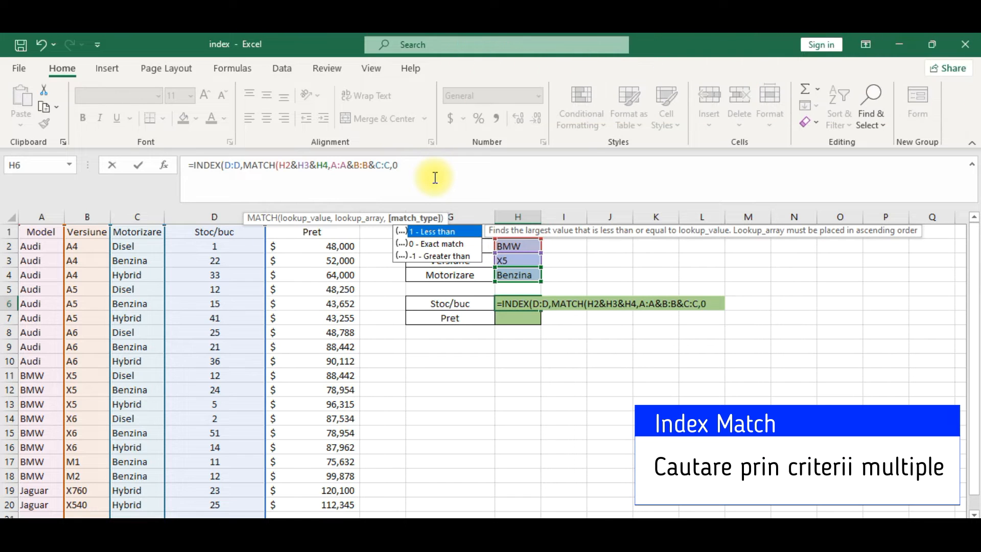
text())
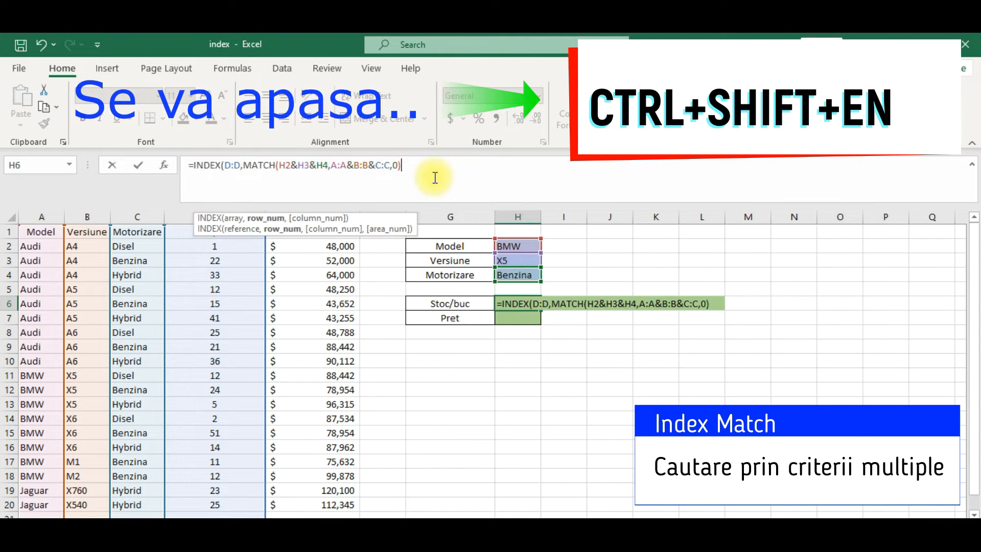
text())
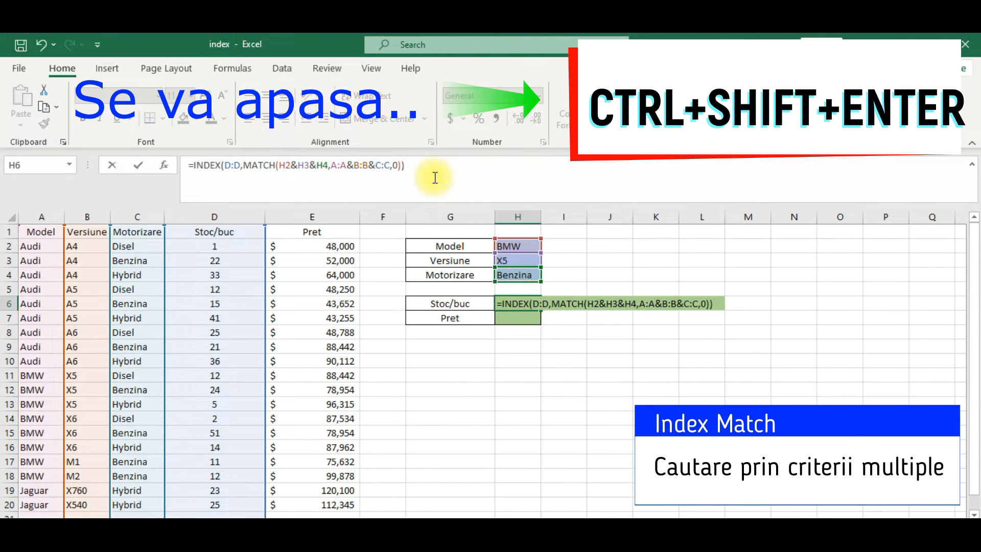
key(ctrl+shift+Return)
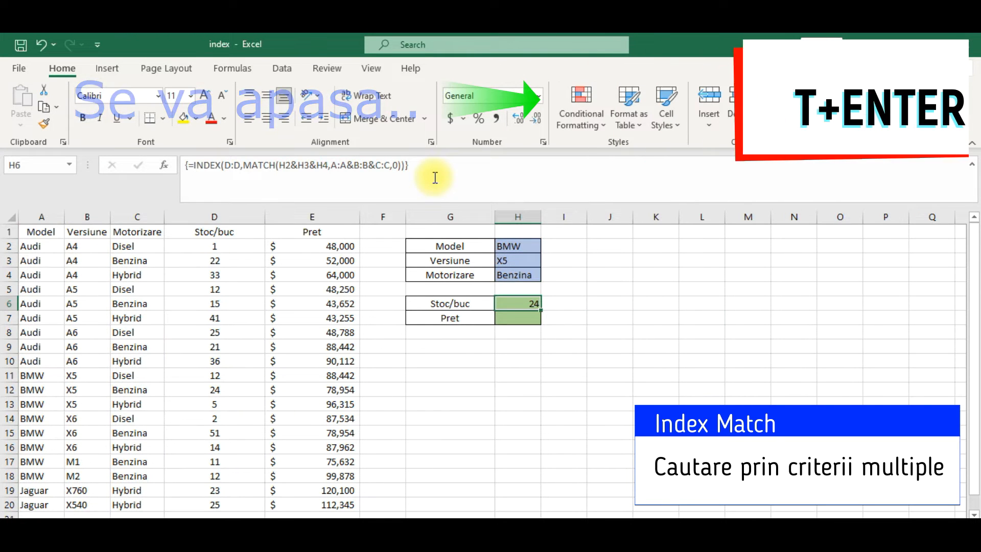
- Test the Stoc/buc lookup by setting the Versiune criterion in H3 to A6 and to X6
click(521, 320)
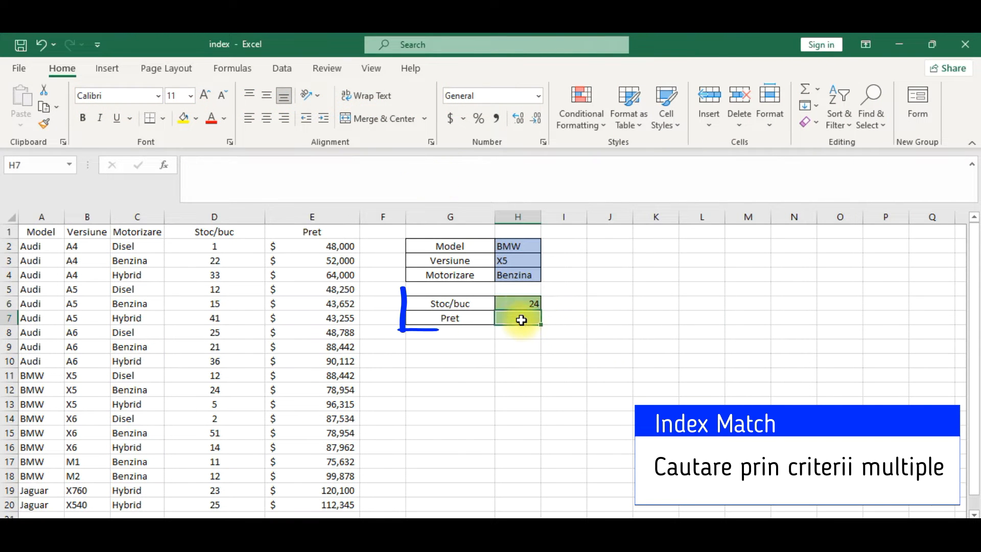
click(525, 302)
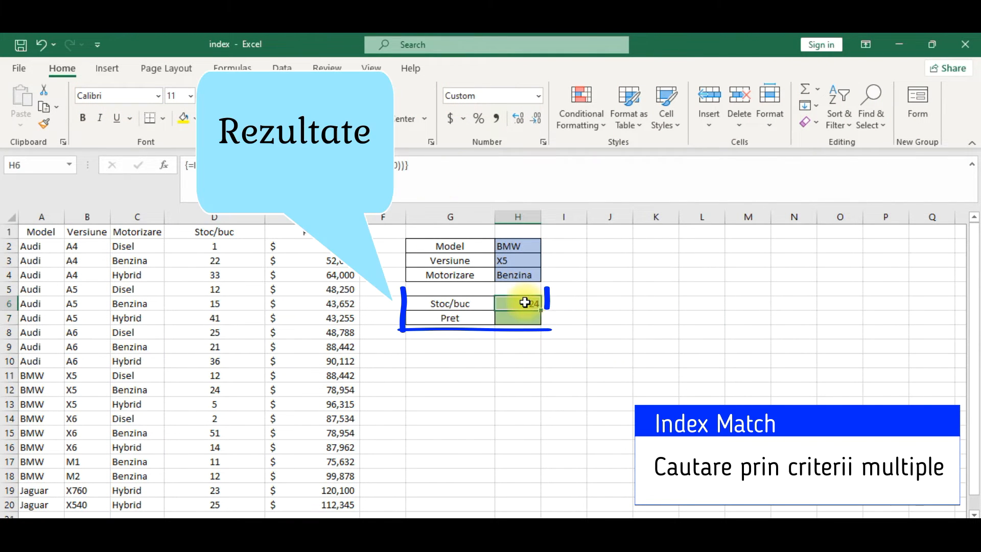
click(528, 261)
click(547, 260)
click(531, 286)
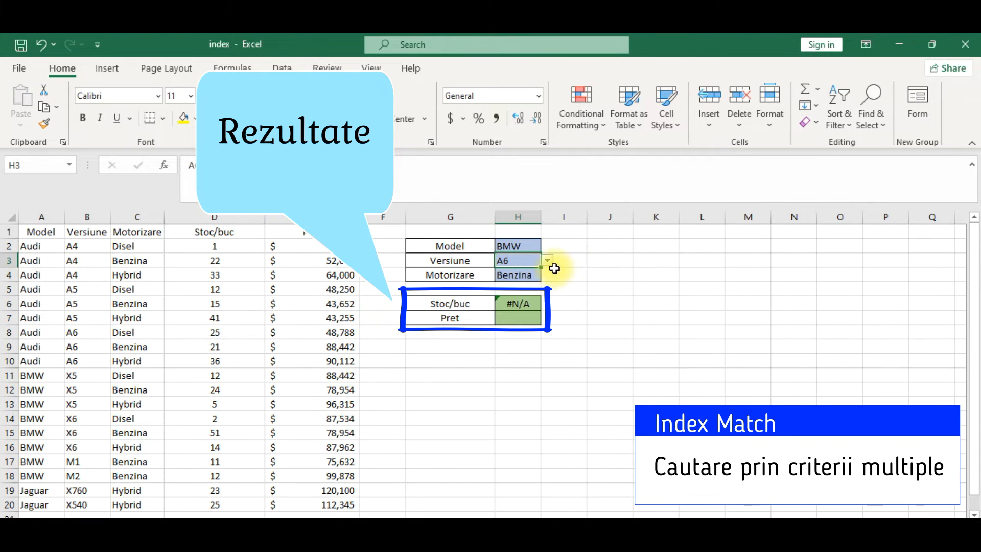
click(547, 260)
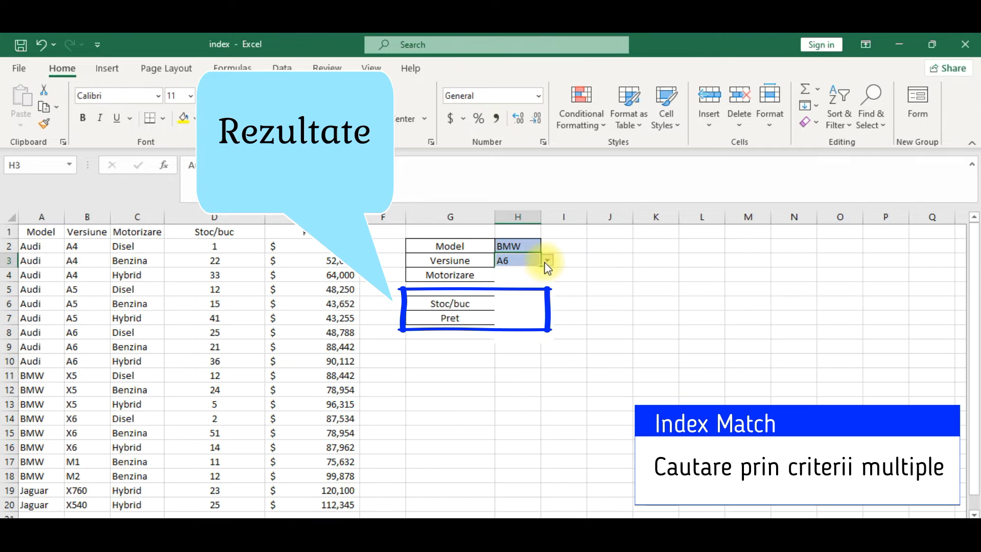
click(521, 300)
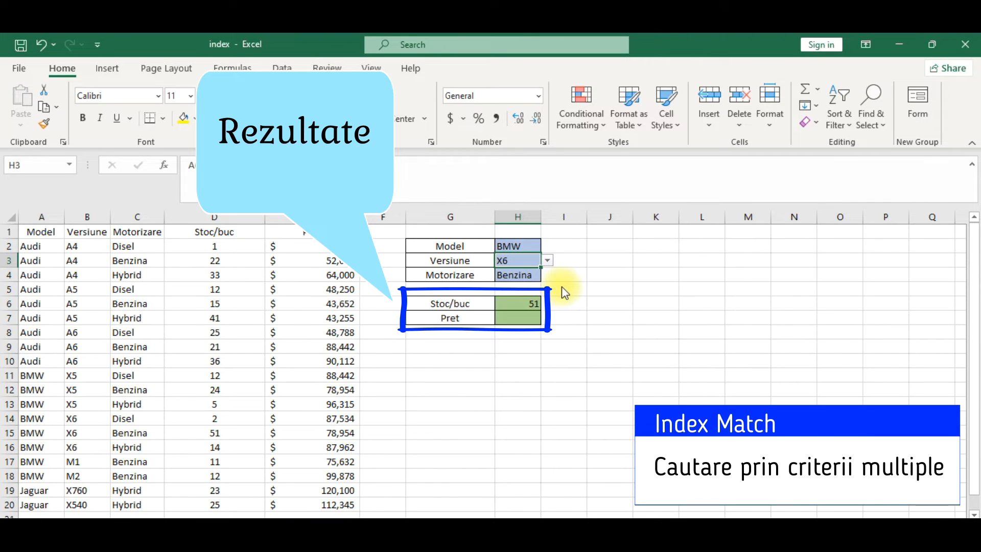
- Test the Stoc/buc lookup by setting the Motorizare criterion in H4 to Disel, comparing it with the BMW X6 rows of the table
click(130, 416)
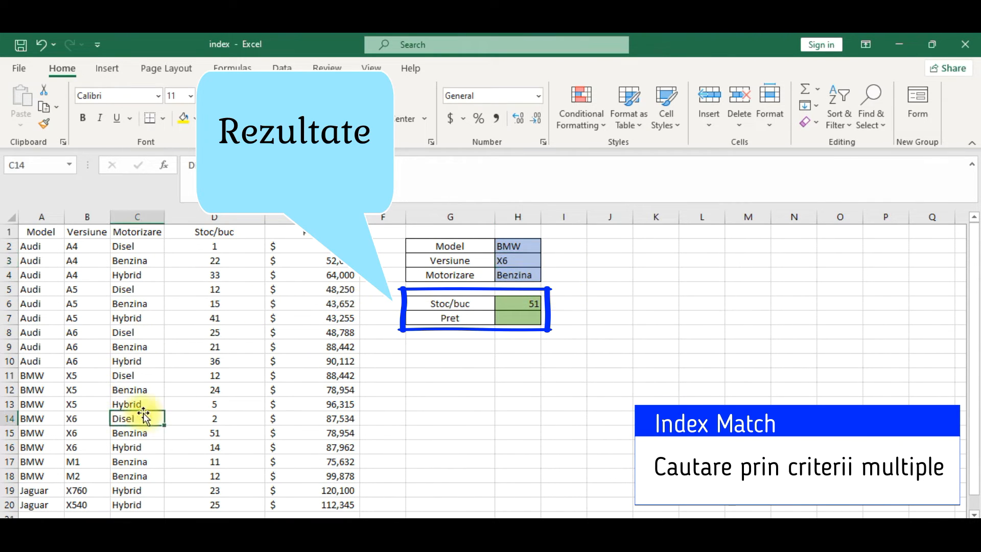
click(225, 434)
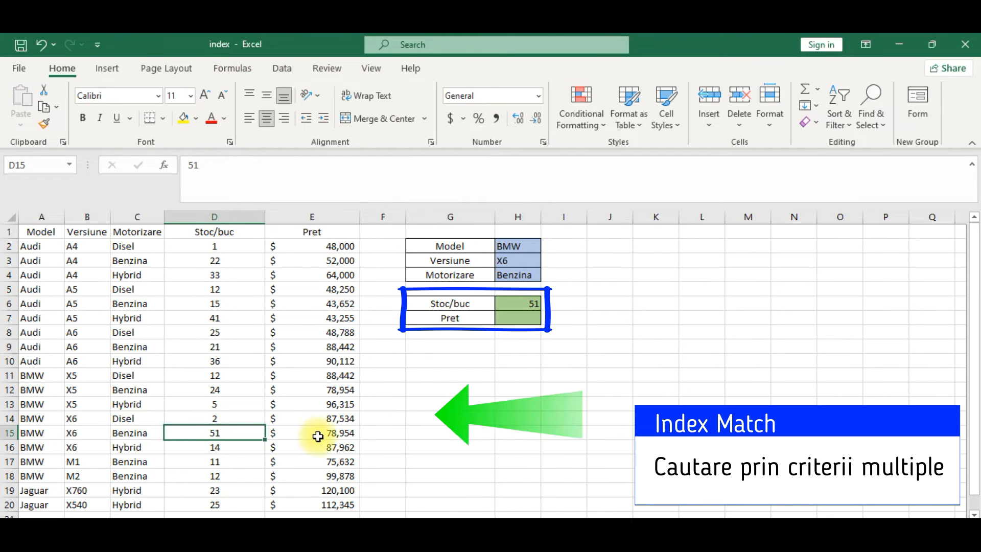
click(533, 277)
click(548, 276)
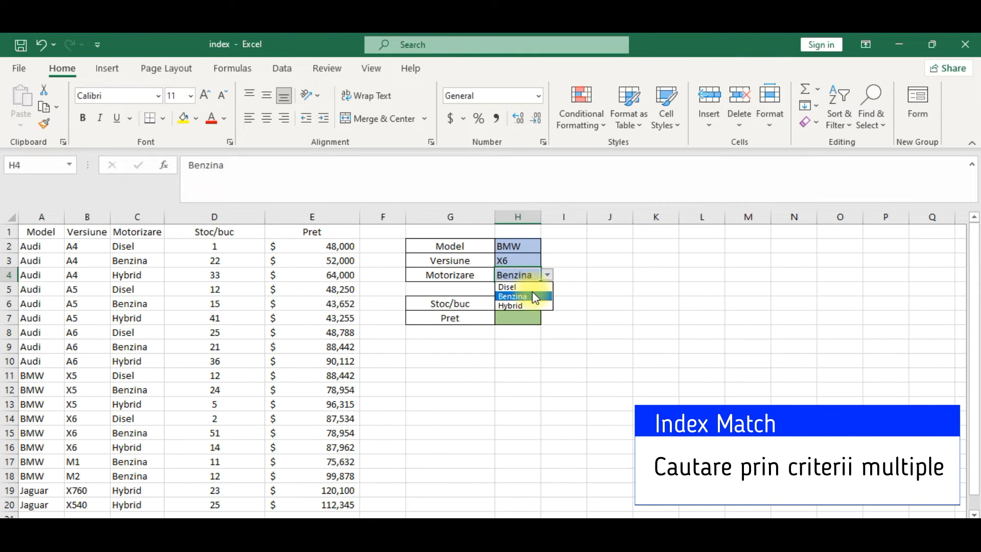
click(531, 288)
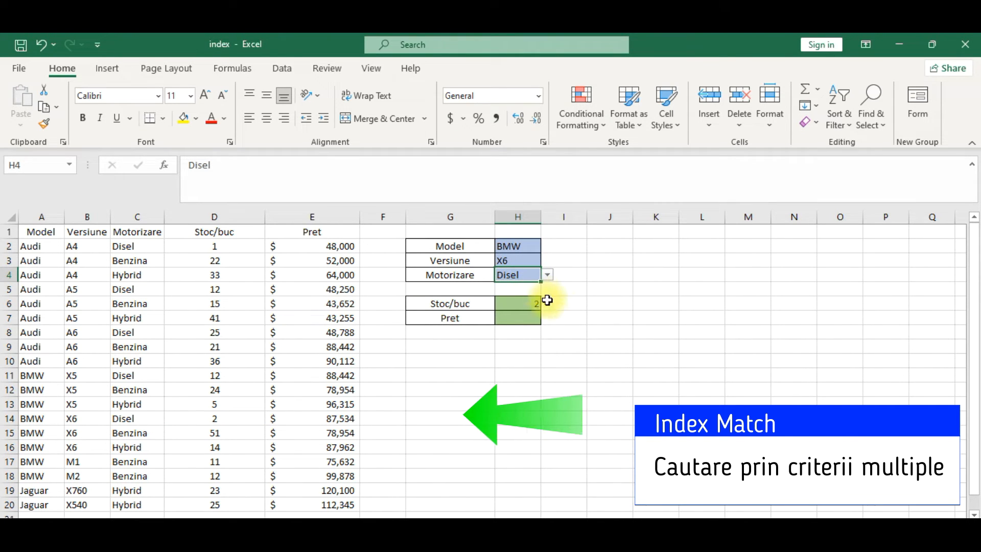
click(155, 448)
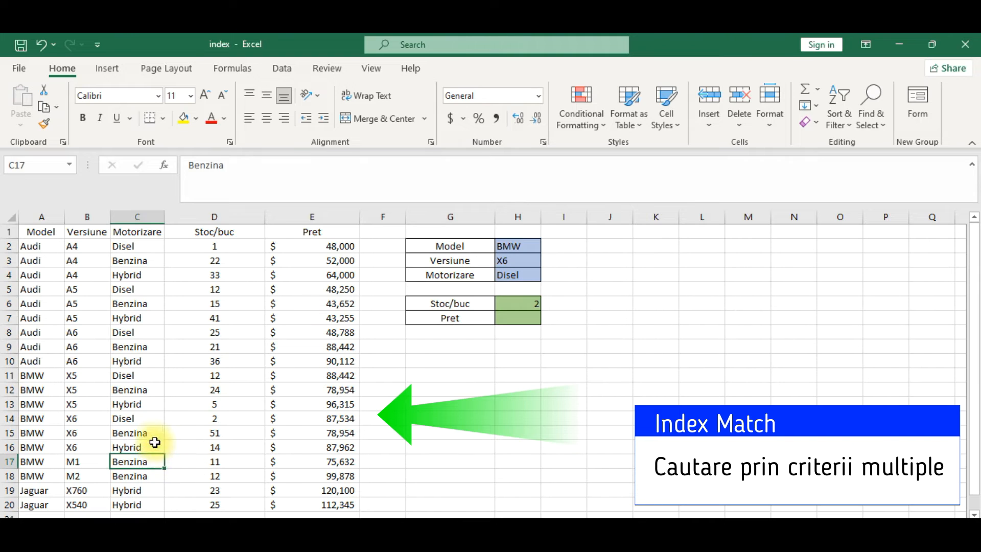
click(153, 433)
click(150, 425)
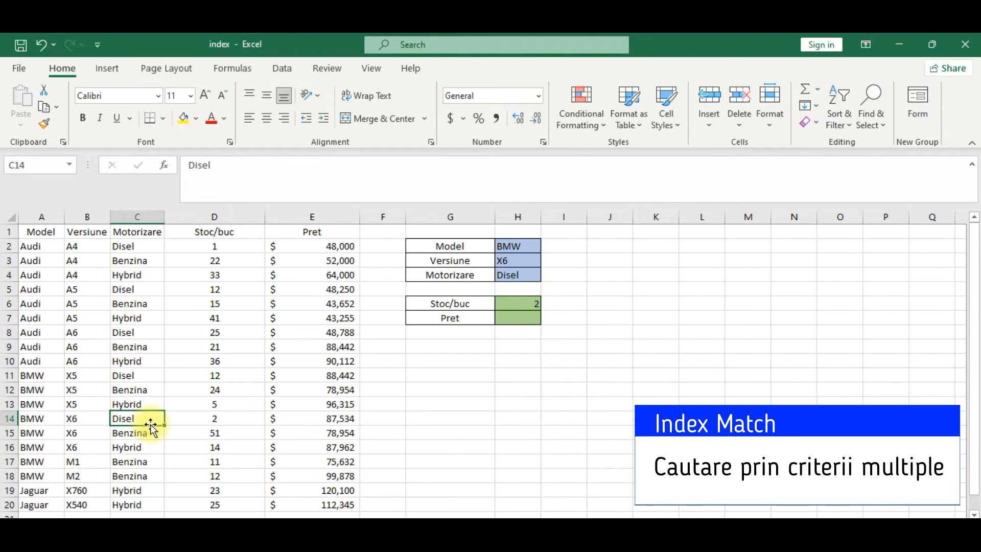
- Begin an INDEX formula in the Pret cell H7 with column E:E as the array and a nested MATCH as the row number
click(537, 322)
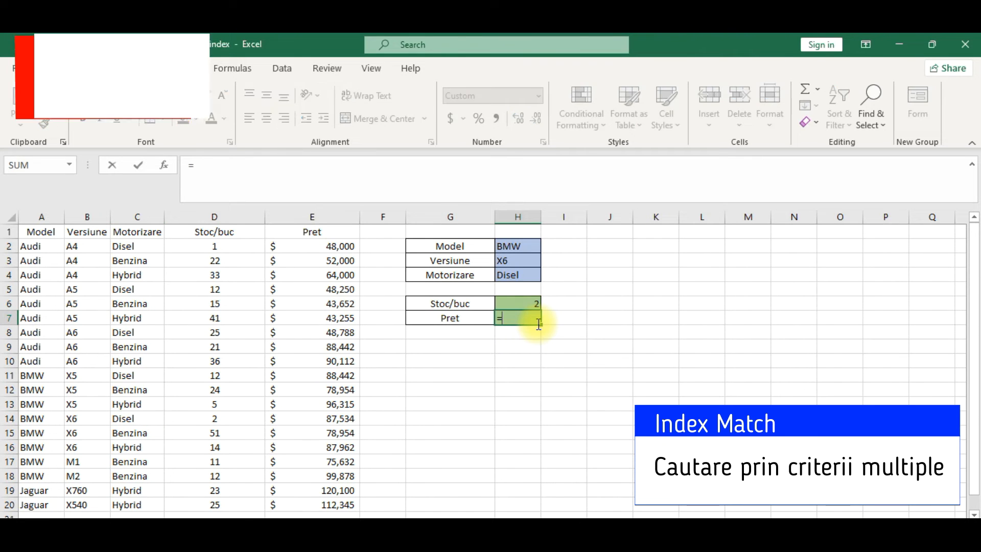
text(=index)
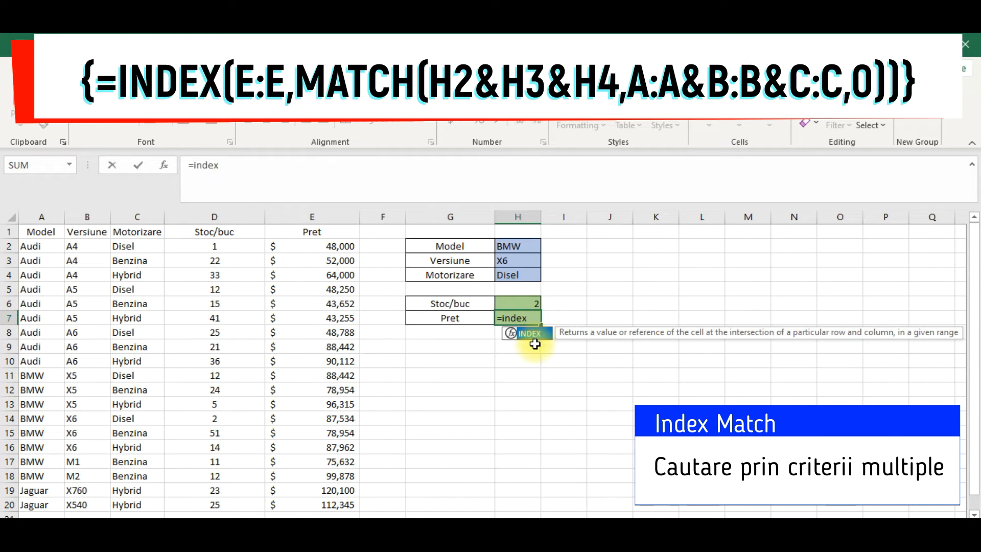
double_click(532, 333)
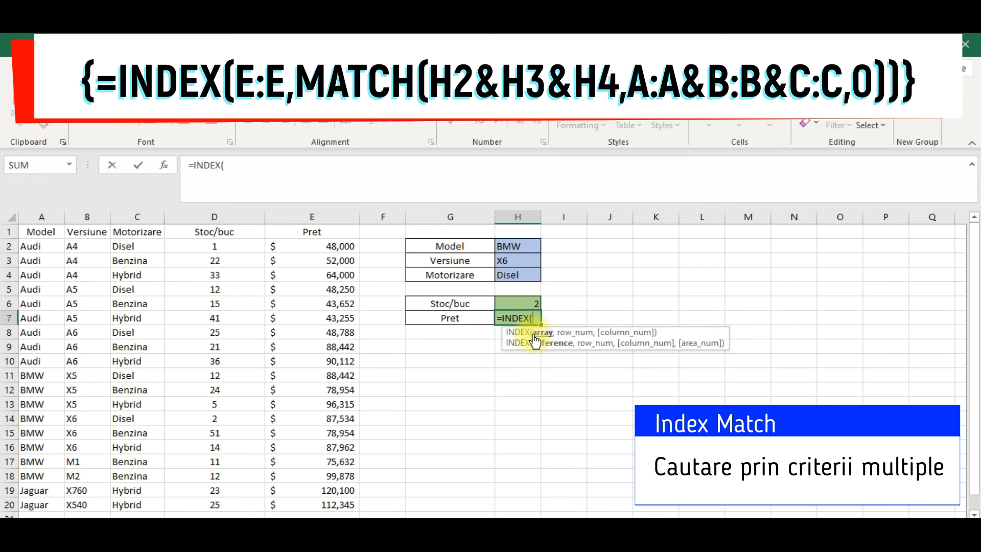
click(311, 216)
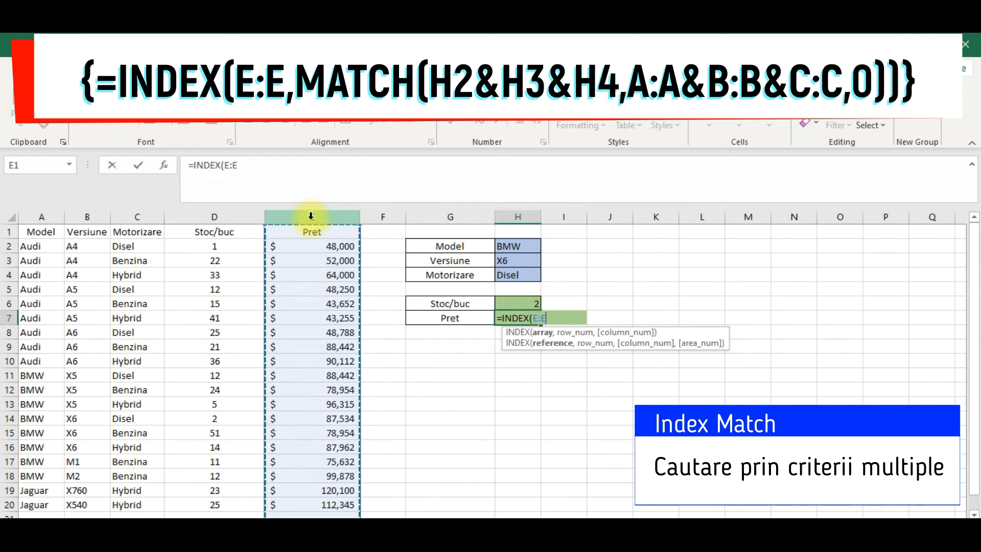
text(,match)
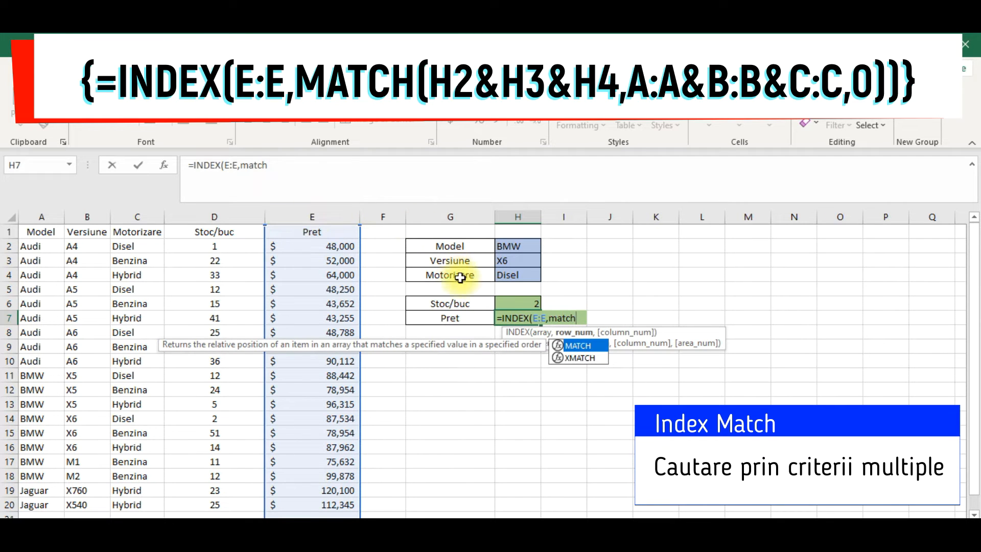
double_click(583, 347)
- Give H7's MATCH the combined lookup value H2&H3&H4 and the combined lookup array A:A&B:B&C:C
click(527, 250)
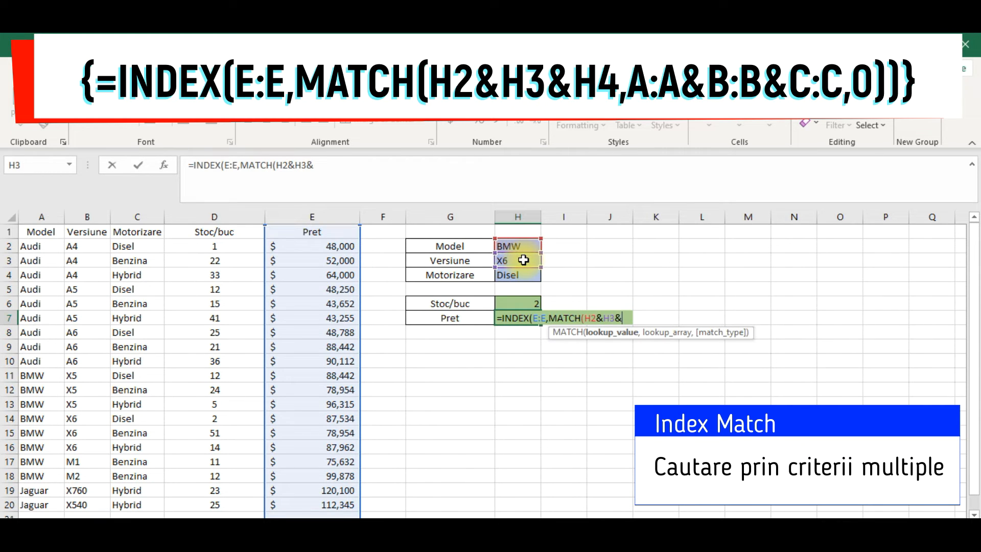
click(521, 276)
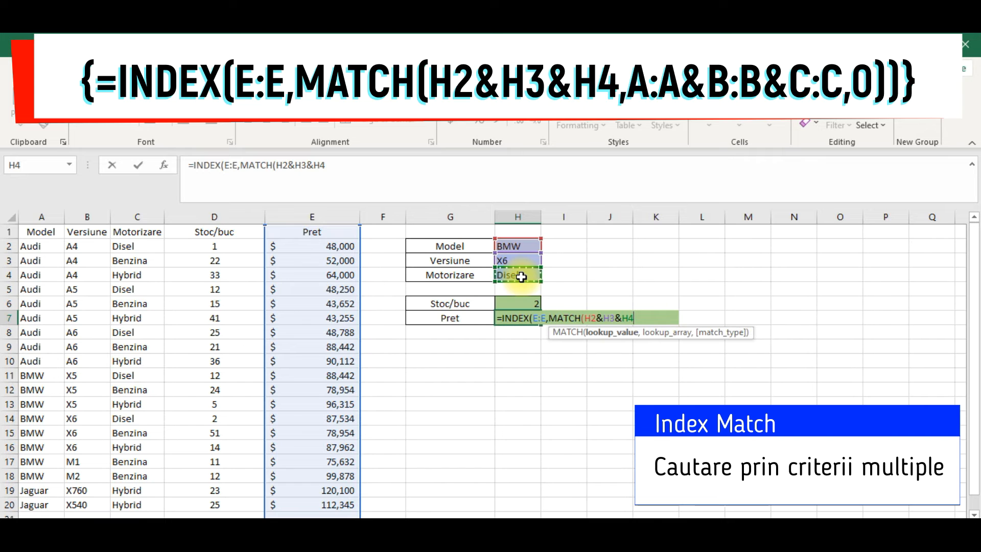
text(,)
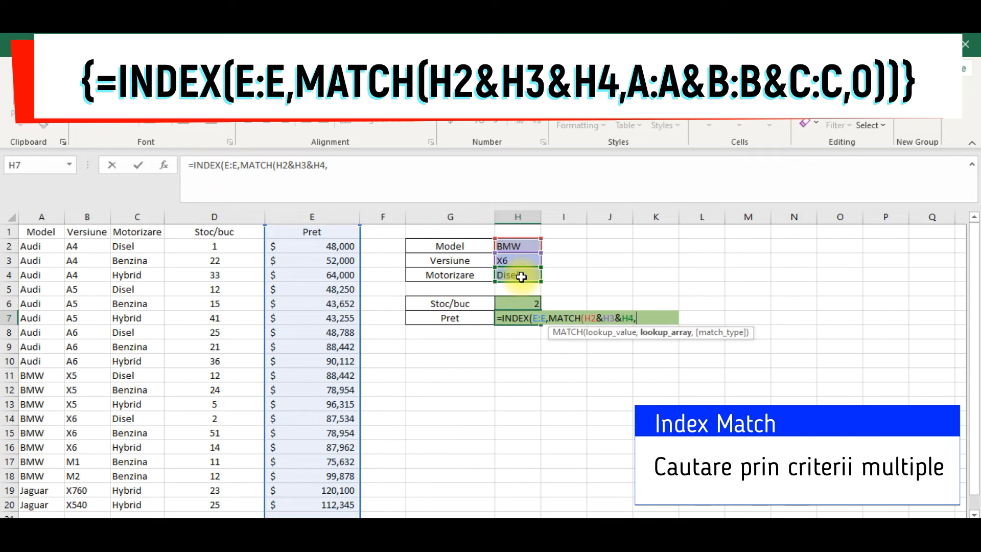
click(43, 217)
text(&)
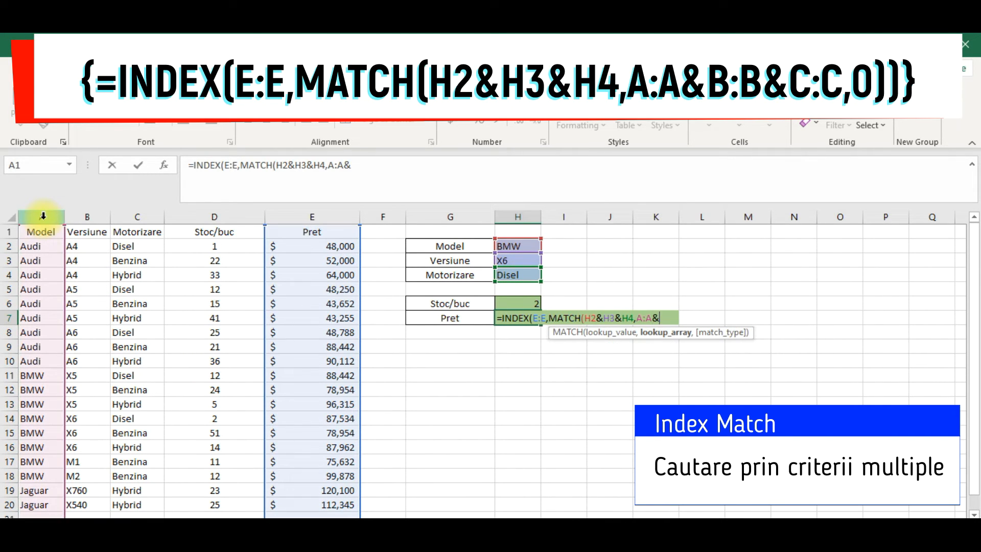
click(82, 215)
text(&)
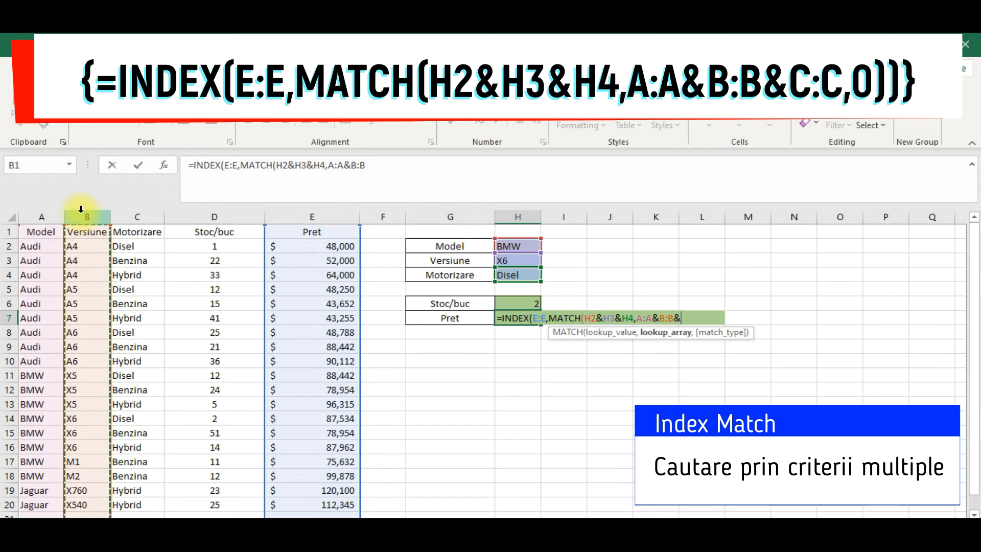
click(138, 211)
- Set the MATCH type to 0, close both functions, and enter H7 as an array formula
click(416, 168)
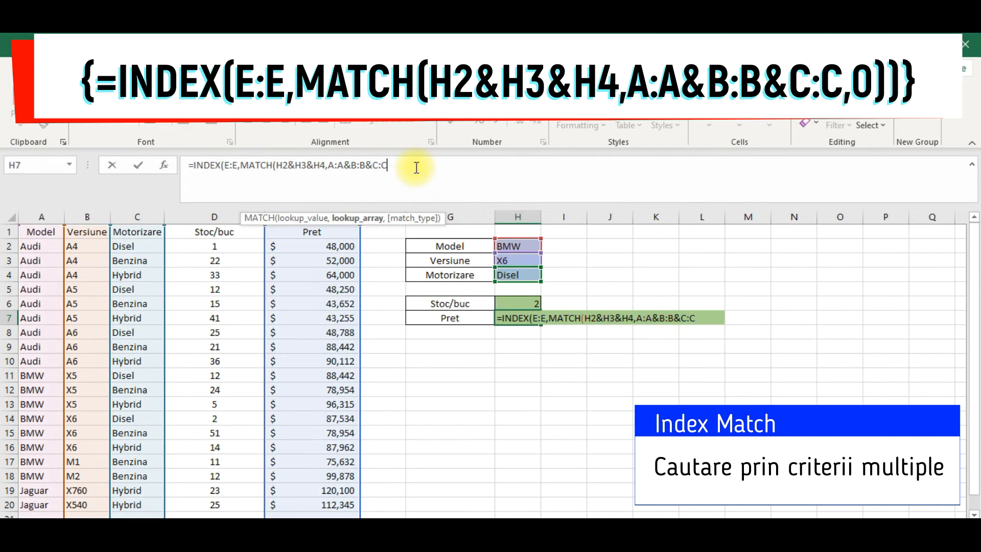
text(,0)
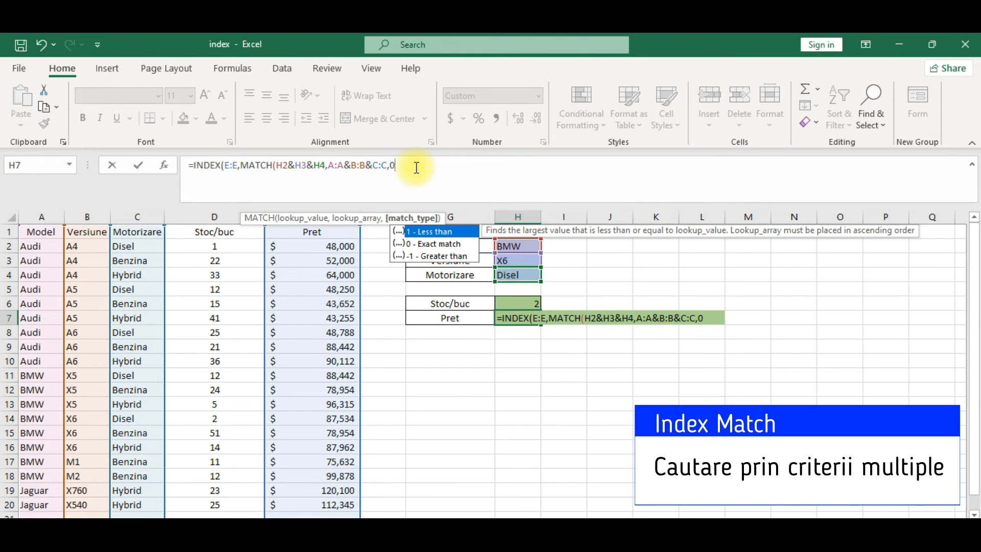
text()))
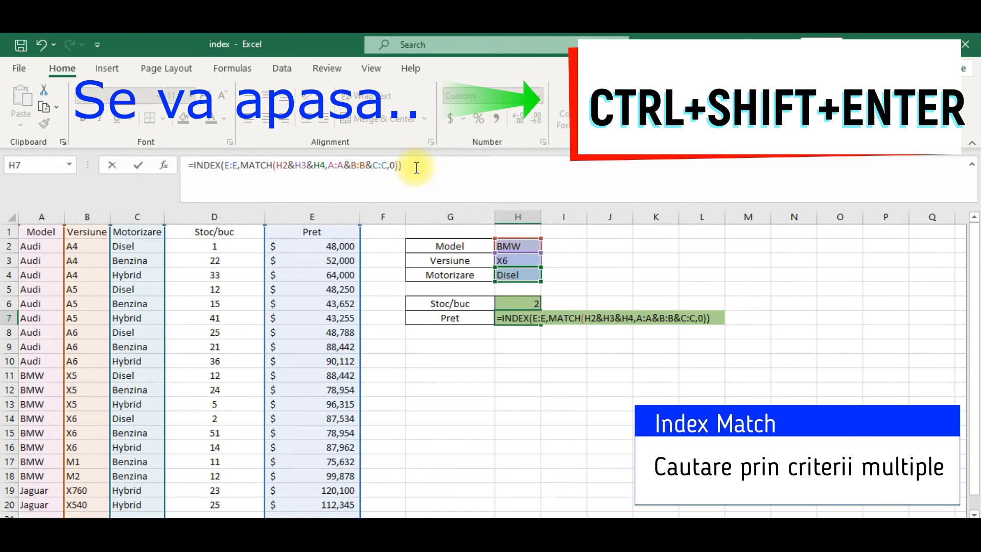
key(ctrl+shift+Return)
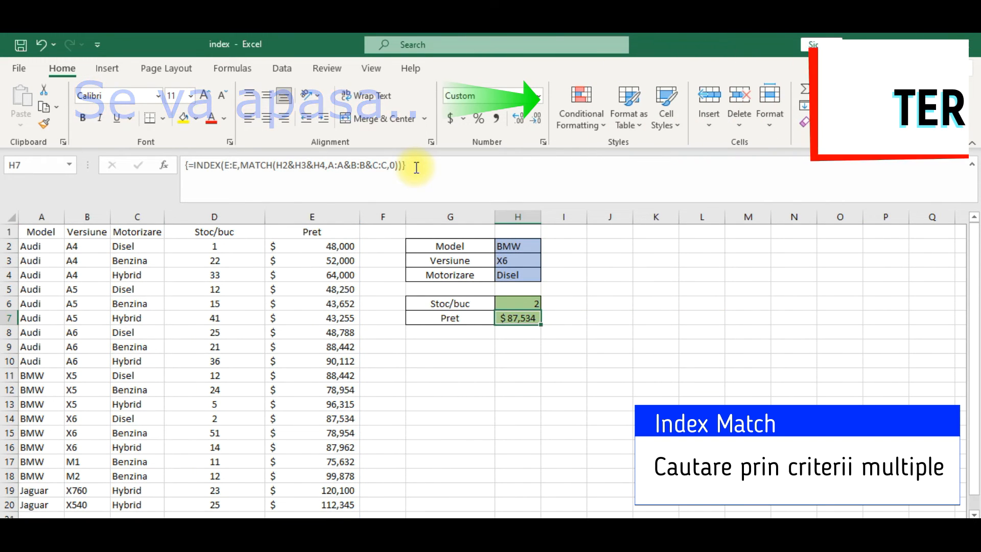
click(695, 330)
- Test both lookups by setting the Motorizare criterion in H4 to Benzina
click(532, 275)
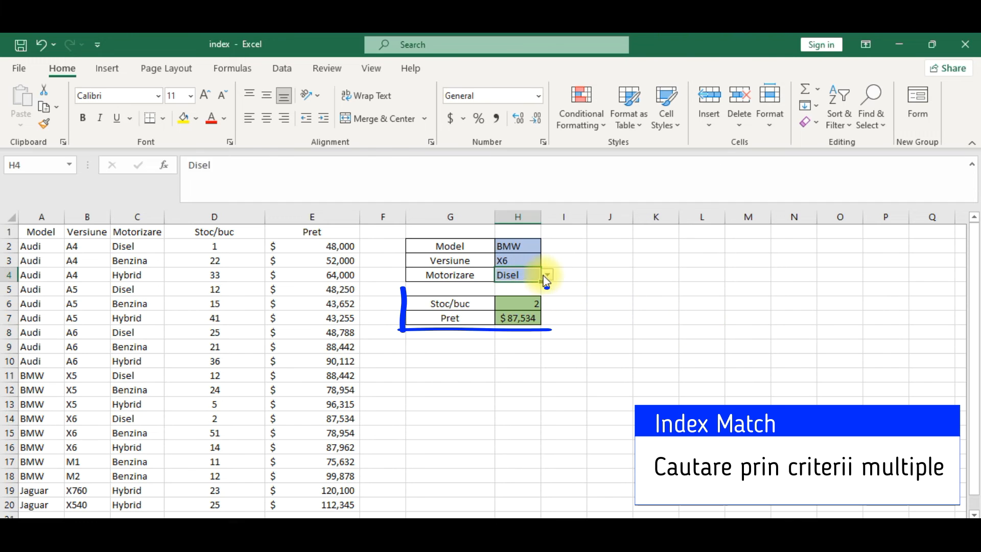
click(547, 276)
click(549, 297)
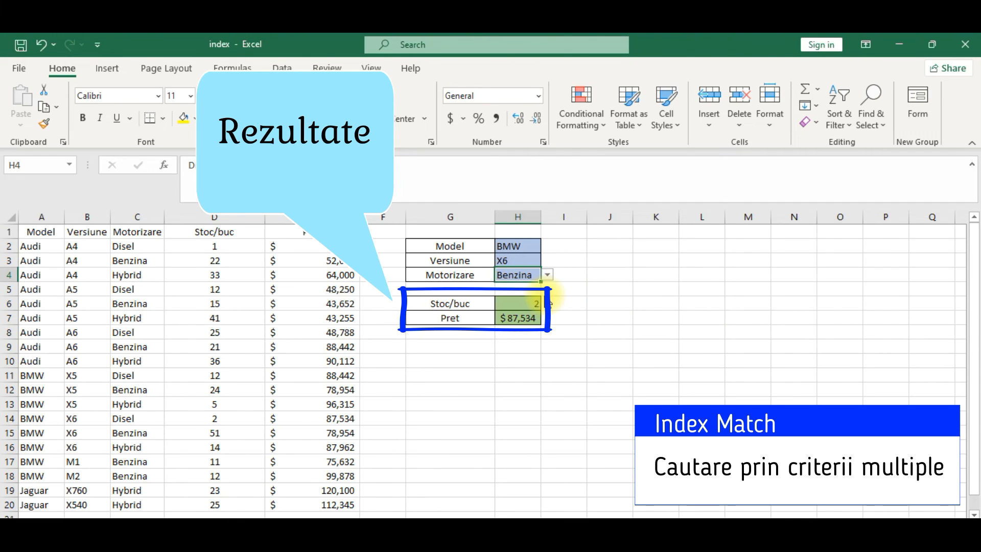
- Set the Model criterion in H2 to Jaguar and the Versiune criterion in H3 to X760
click(527, 249)
click(548, 247)
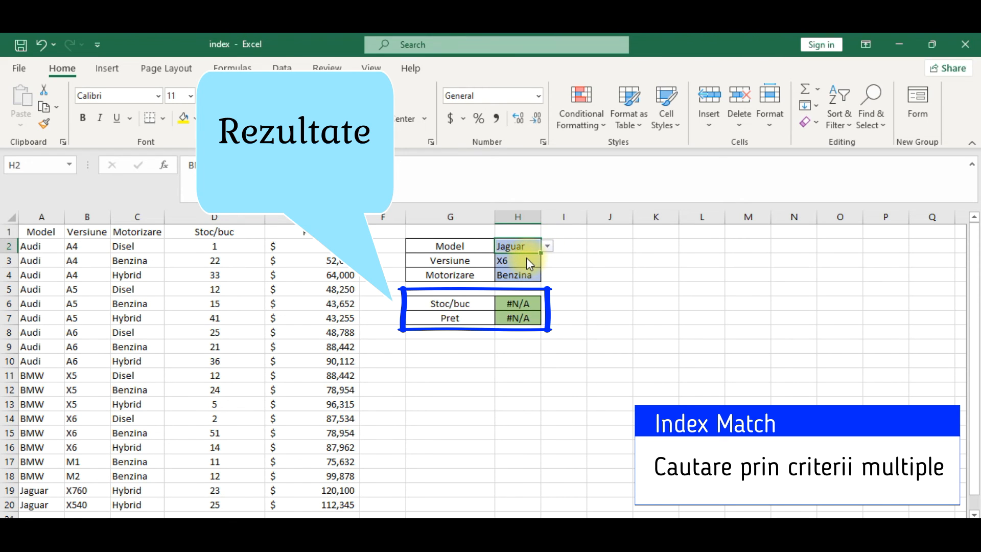
click(531, 258)
click(548, 262)
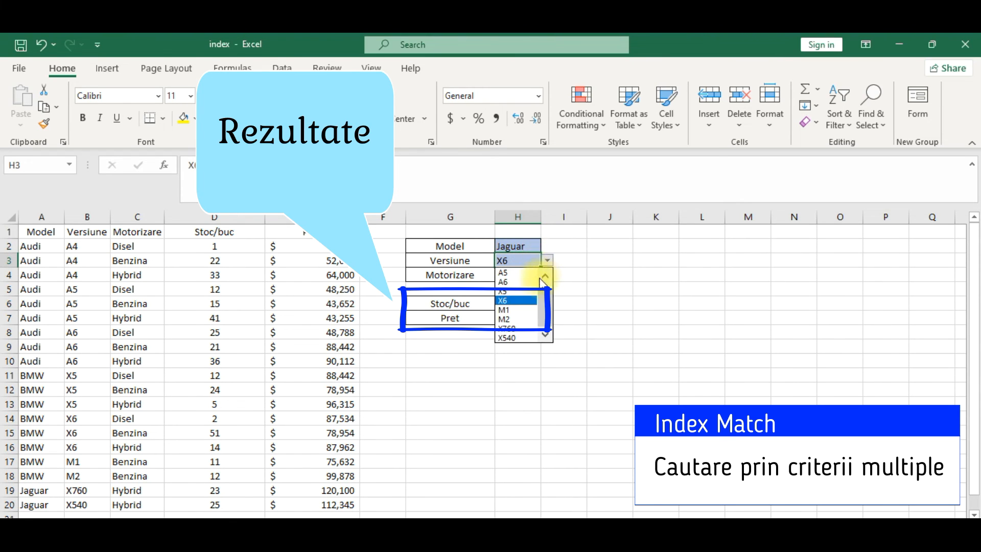
click(518, 335)
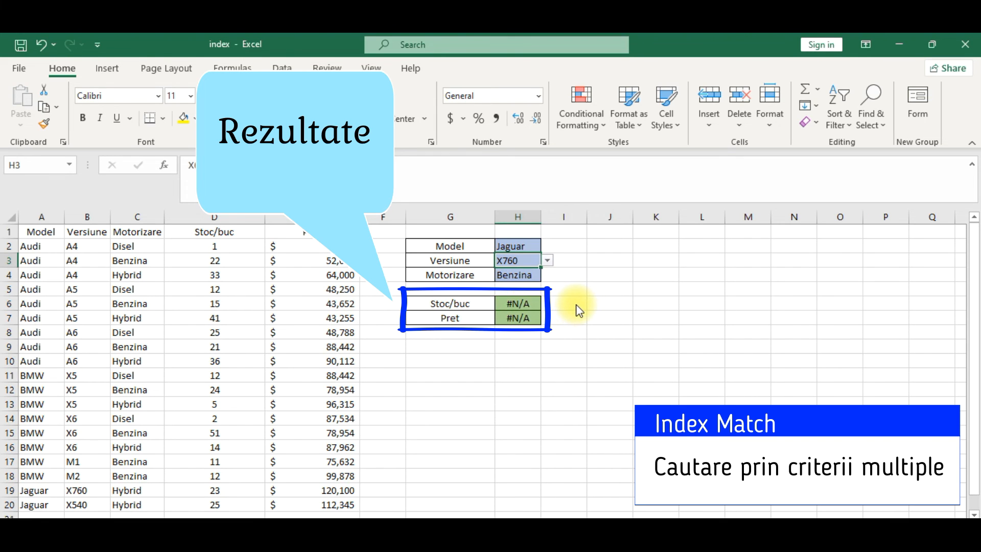
click(568, 303)
- Set the Motorizare criterion in H4 to Hybrid
click(532, 275)
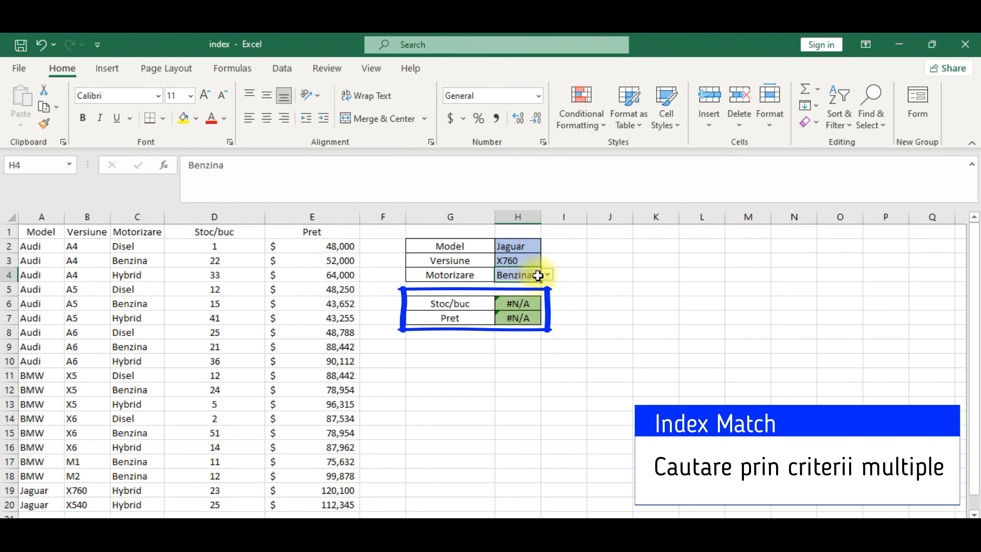
click(544, 271)
click(536, 276)
click(548, 276)
click(539, 312)
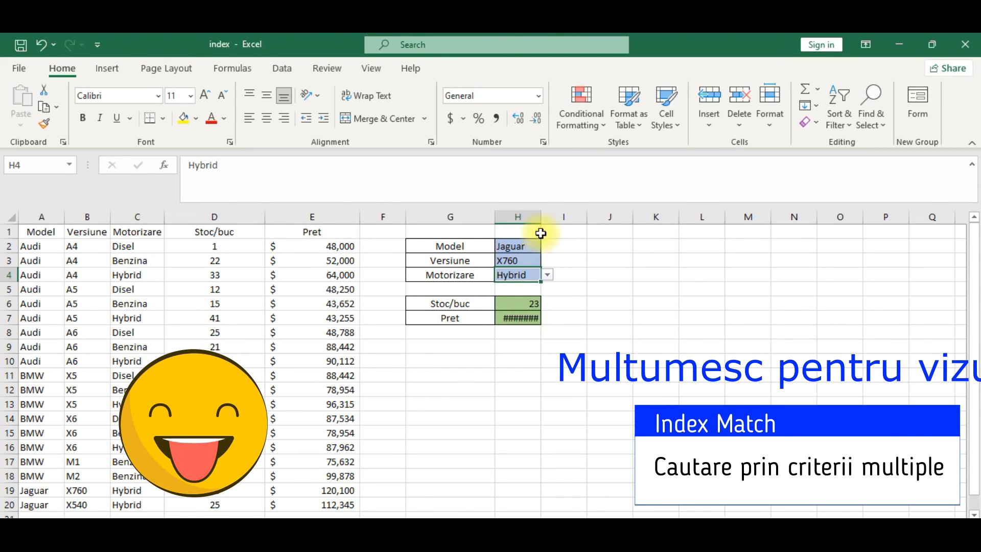
- Widen column H to fit the full Pret value and check H7 against the table
drag(564, 217, 580, 216)
click(558, 355)
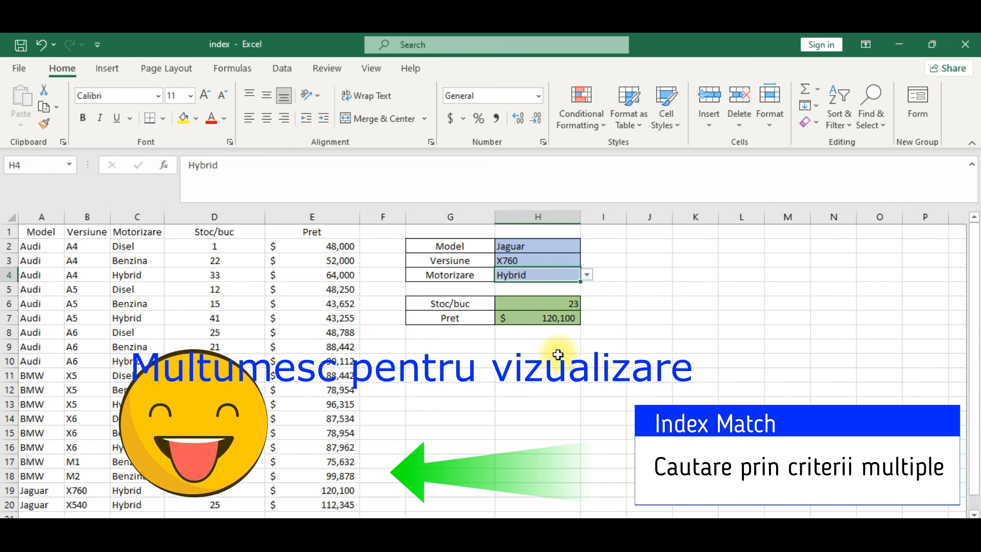
click(562, 318)
scroll(371, 365, down, 2)
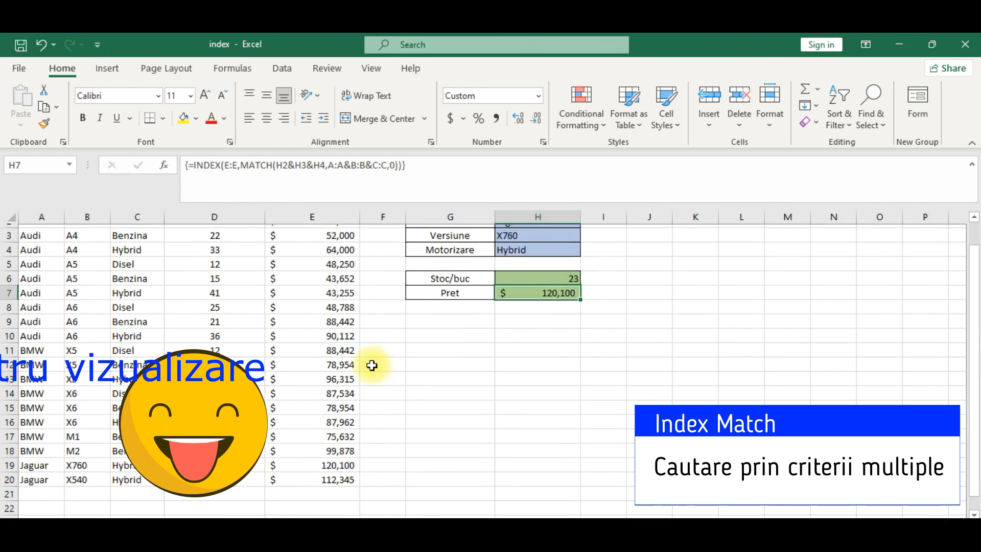
scroll(372, 366, up, 2)
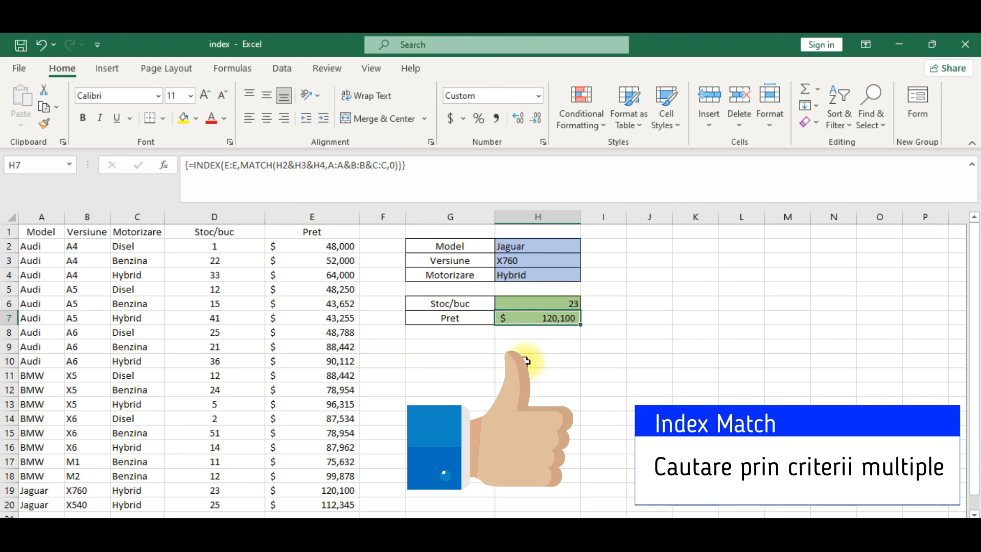
- Change the Versiune criterion in H3 to X540 to test the lookups for the other Jaguar
click(560, 258)
click(560, 274)
click(562, 259)
click(584, 261)
click(577, 260)
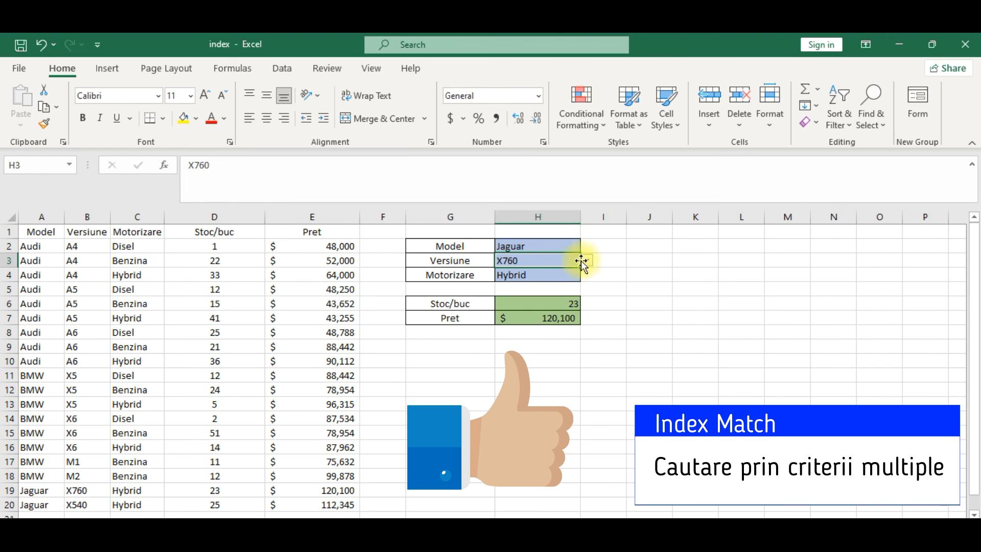
click(586, 260)
click(536, 338)
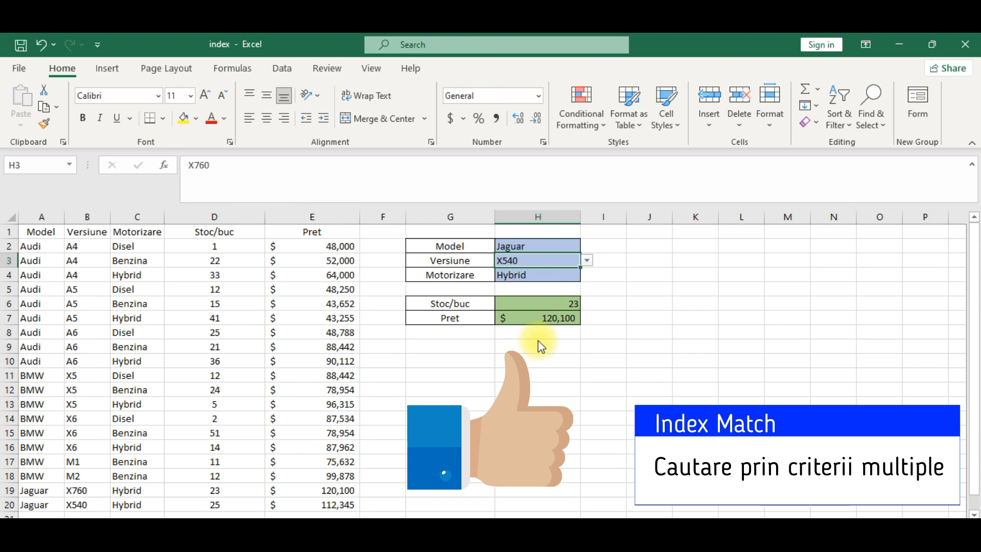